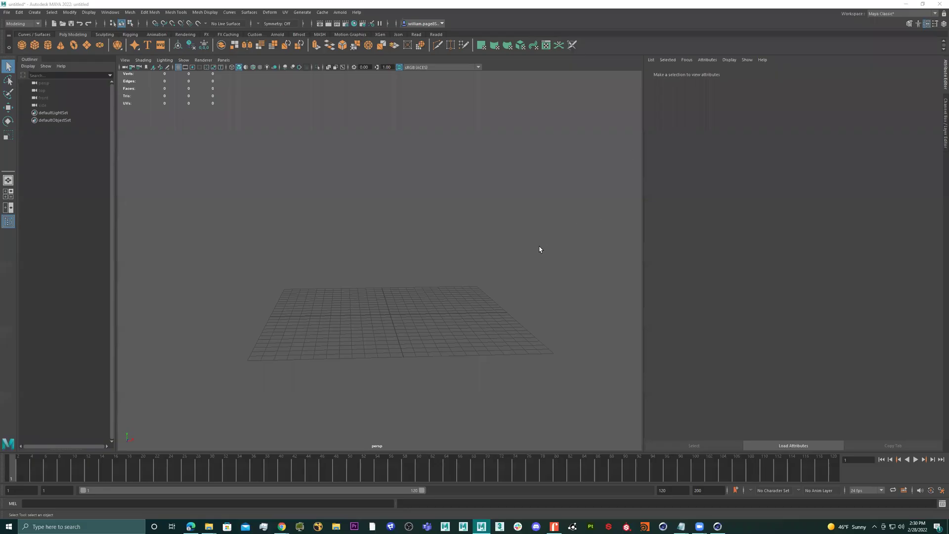
# Create a polygon cube and scale it up uniformly into a large block on the grid.
pyautogui.keyDown('alt'); pyautogui.moveTo(427, 298); pyautogui.dragTo(467, 279); pyautogui.keyUp('alt')
pyautogui.keyDown('alt'); pyautogui.moveTo(470, 276); pyautogui.dragTo(487, 274, button='right'); pyautogui.keyUp('alt')
pyautogui.keyDown('alt'); pyautogui.moveTo(487, 274); pyautogui.dragTo(449, 256, button='middle'); pyautogui.keyUp('alt')
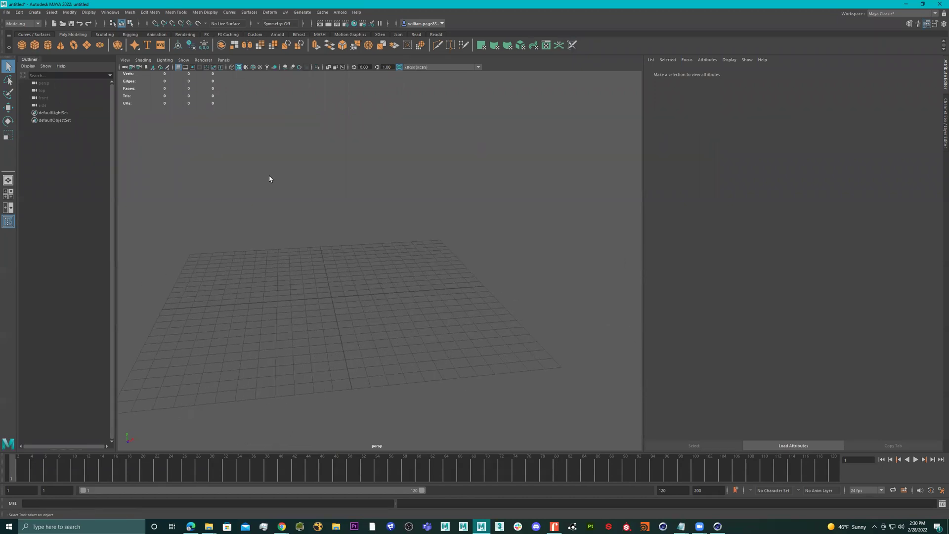
pyautogui.keyDown('alt'); pyautogui.moveTo(390, 252); pyautogui.dragTo(389, 278); pyautogui.keyUp('alt')
pyautogui.press('r')
pyautogui.moveTo(332, 291); pyautogui.dragTo(460, 74)
pyautogui.press('w')
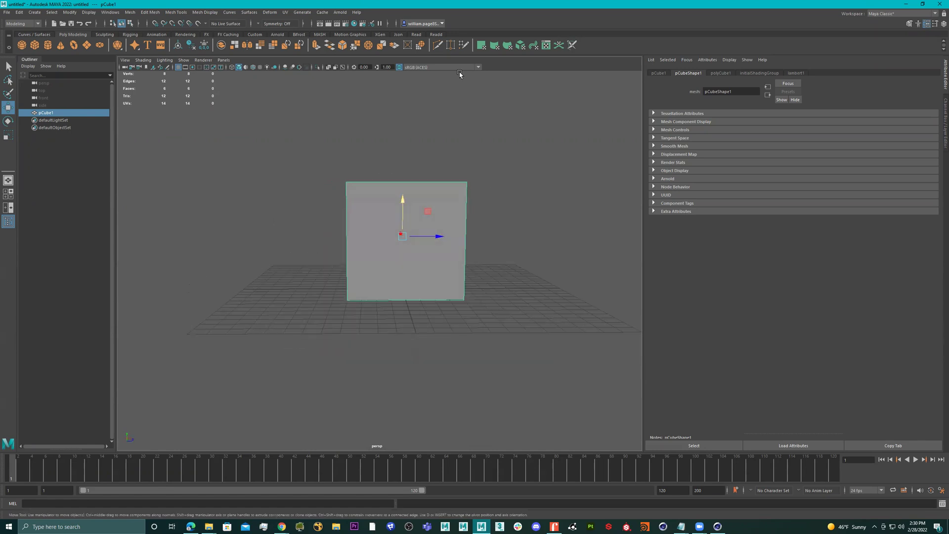
# Lengthen the cube into a long box by moving one side face outward along the Z axis.
pyautogui.keyDown('alt'); pyautogui.moveTo(435, 163); pyautogui.dragTo(476, 92); pyautogui.keyUp('alt')
pyautogui.click(436, 45)
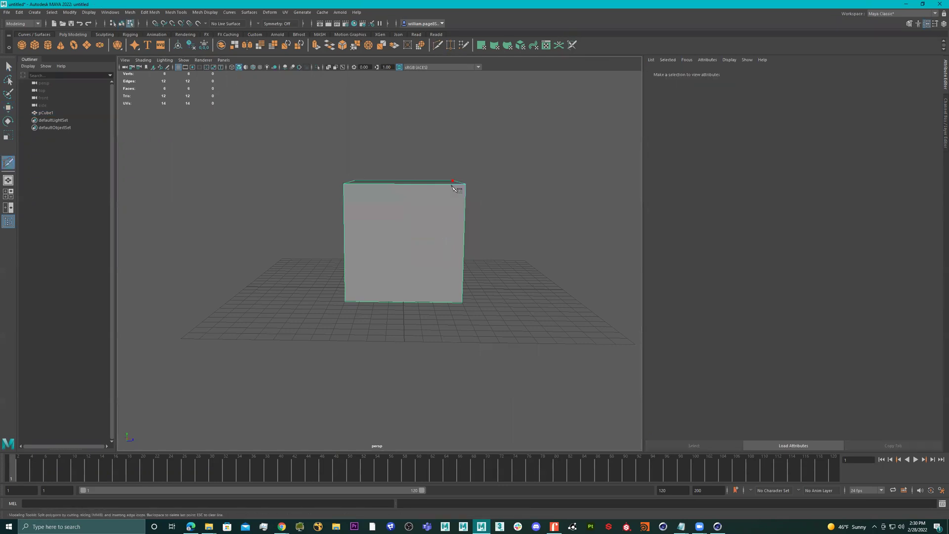
pyautogui.press('q')
pyautogui.click(447, 199)
pyautogui.moveTo(447, 199)
pyautogui.keyDown('alt'); pyautogui.mouseDown()
pyautogui.moveTo(431, 204)
pyautogui.moveTo(459, 211)
pyautogui.mouseUp(); pyautogui.keyUp('alt')
pyautogui.click(460, 212)
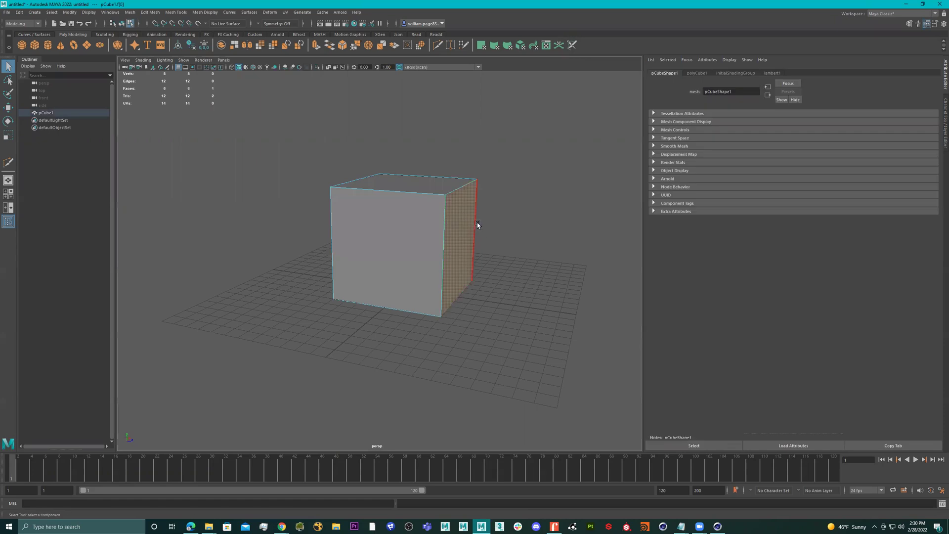
pyautogui.press('w')
pyautogui.moveTo(493, 243); pyautogui.dragTo(606, 276)
pyautogui.keyDown('alt'); pyautogui.moveTo(606, 276); pyautogui.dragTo(528, 248, button='right'); pyautogui.keyUp('alt')
pyautogui.keyDown('alt'); pyautogui.moveTo(528, 248); pyautogui.dragTo(466, 249, button='middle'); pyautogui.keyUp('alt')
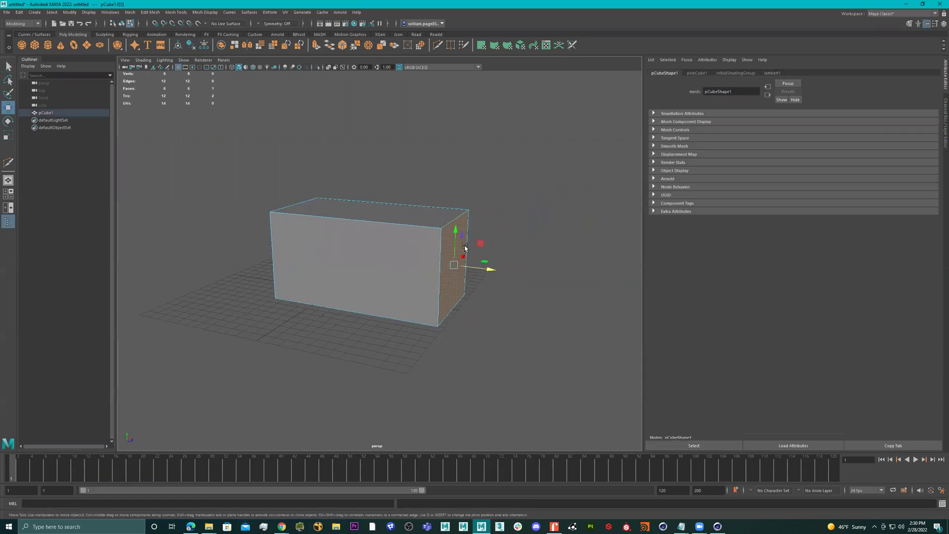
pyautogui.keyDown('alt'); pyautogui.moveTo(466, 248); pyautogui.dragTo(527, 154); pyautogui.keyUp('alt')
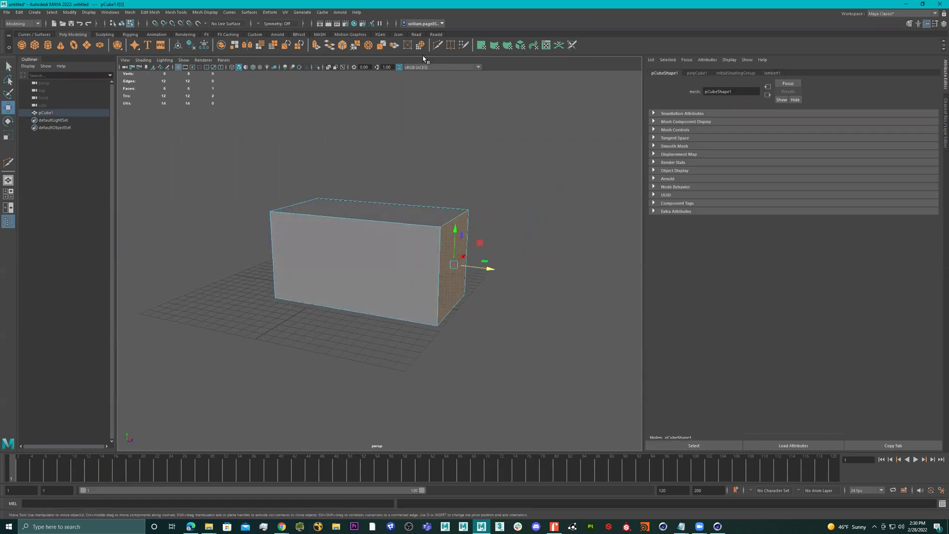
# Cut an edge loop close to the box's extended end and another just below its top with Multi-Cut.
pyautogui.click(437, 46)
pyautogui.keyDown('alt'); pyautogui.moveTo(466, 213); pyautogui.dragTo(439, 224); pyautogui.keyUp('alt')
pyautogui.press('q')
pyautogui.moveTo(419, 228); pyautogui.dragTo(496, 195, button='right')
pyautogui.keyDown('alt'); pyautogui.moveTo(413, 233); pyautogui.dragTo(413, 245); pyautogui.keyUp('alt')
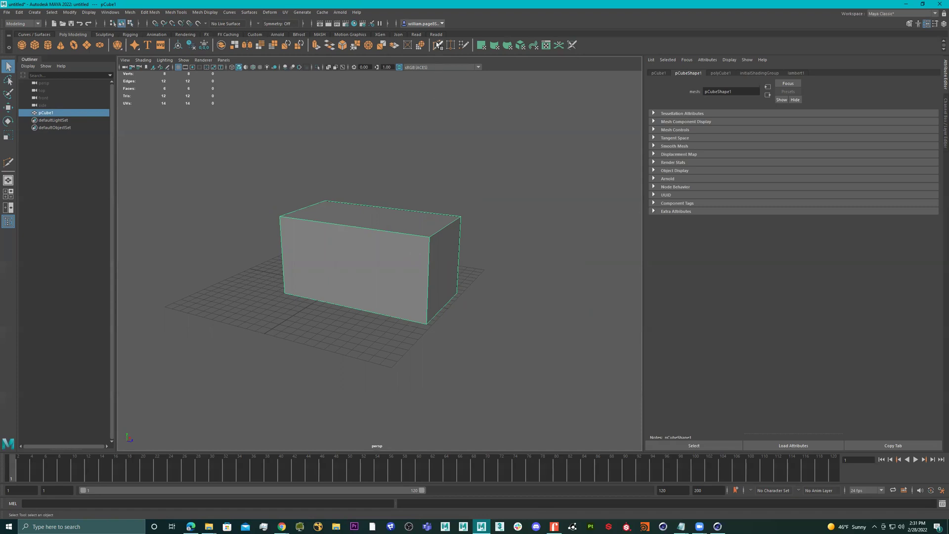
pyautogui.click(438, 45)
pyautogui.keyDown('ctrl'); pyautogui.click(417, 246); pyautogui.keyUp('ctrl')
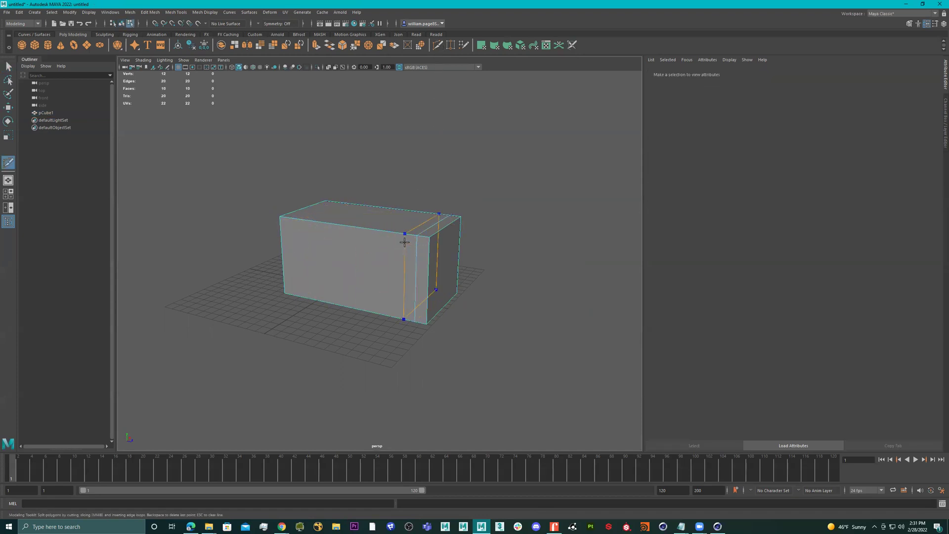
pyautogui.keyDown('alt'); pyautogui.moveTo(454, 260); pyautogui.dragTo(379, 240); pyautogui.keyUp('alt')
pyautogui.press('q')
# Delete the box's faces except the thin L-shaped strip formed by the top edge and the end leg.
pyautogui.moveTo(461, 170); pyautogui.dragTo(391, 307)
pyautogui.press('Delete')
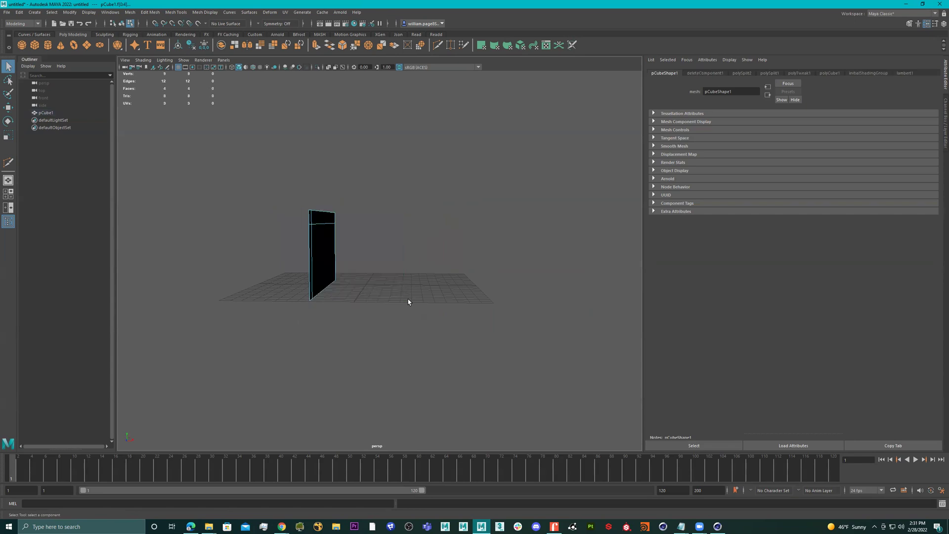
pyautogui.keyDown('alt'); pyautogui.moveTo(381, 263); pyautogui.dragTo(398, 265); pyautogui.keyUp('alt')
pyautogui.click(361, 271)
pyautogui.press('Delete')
# Extrude the L-shaped strip across the desk's depth to form a solid top slab with one leg panel.
pyautogui.moveTo(398, 265); pyautogui.dragTo(484, 235, button='right')
pyautogui.keyDown('alt'); pyautogui.moveTo(484, 235); pyautogui.dragTo(474, 239); pyautogui.keyUp('alt')
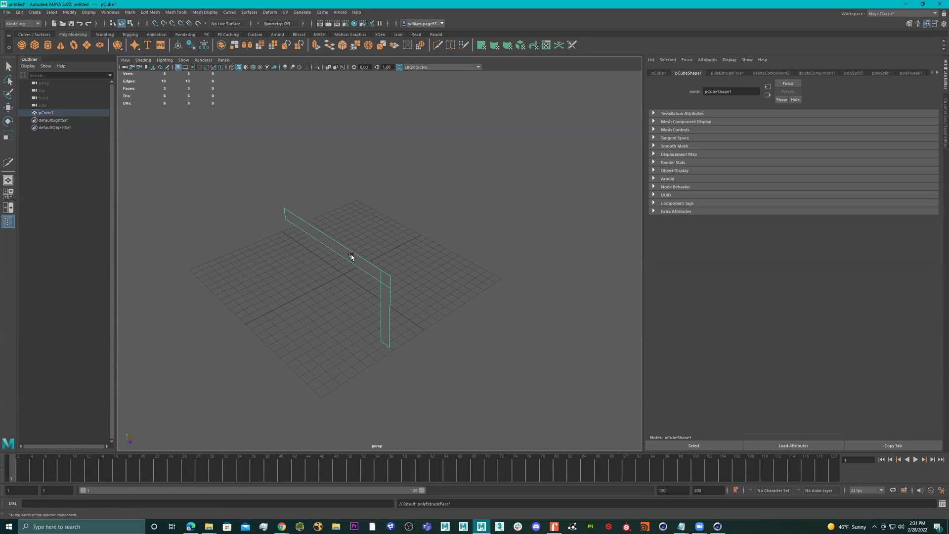
pyautogui.press('w')
pyautogui.keyDown('alt'); pyautogui.moveTo(410, 267); pyautogui.dragTo(422, 267); pyautogui.keyUp('alt')
pyautogui.moveTo(355, 263); pyautogui.dragTo(423, 241)
pyautogui.moveTo(422, 240); pyautogui.dragTo(519, 170, button='right')
pyautogui.keyDown('alt'); pyautogui.moveTo(430, 233); pyautogui.dragTo(445, 220); pyautogui.keyUp('alt')
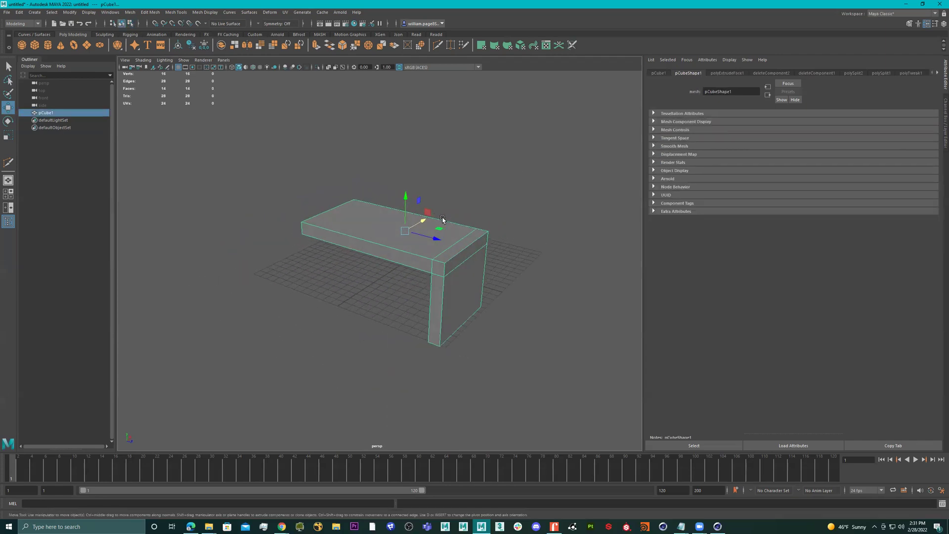
# Duplicate the desk body and raise one of the two copies well above the other.
pyautogui.hotkey('ctrl', 'd')
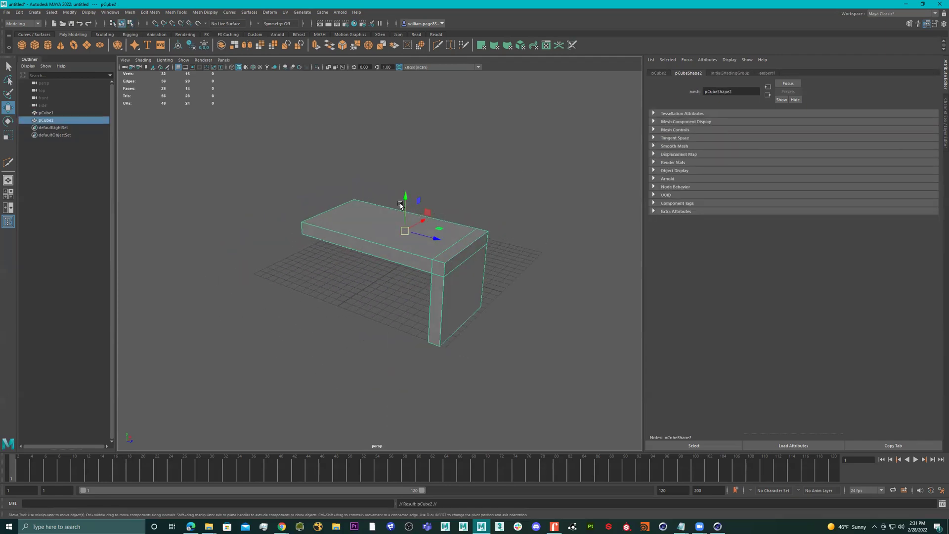
pyautogui.click(389, 115)
pyautogui.click(434, 230)
pyautogui.moveTo(417, 212); pyautogui.dragTo(419, 143)
# Delete every face of the raised copy except its large top face.
pyautogui.moveTo(446, 130); pyautogui.dragTo(444, 155, button='right')
pyautogui.keyDown('alt'); pyautogui.moveTo(443, 148); pyautogui.dragTo(487, 164); pyautogui.keyUp('alt')
pyautogui.click(431, 149)
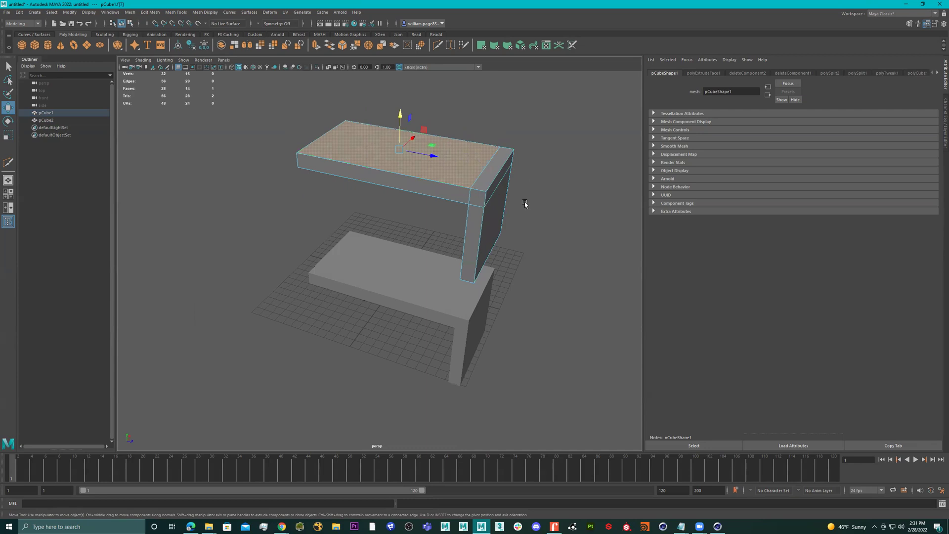
pyautogui.click(48, 12)
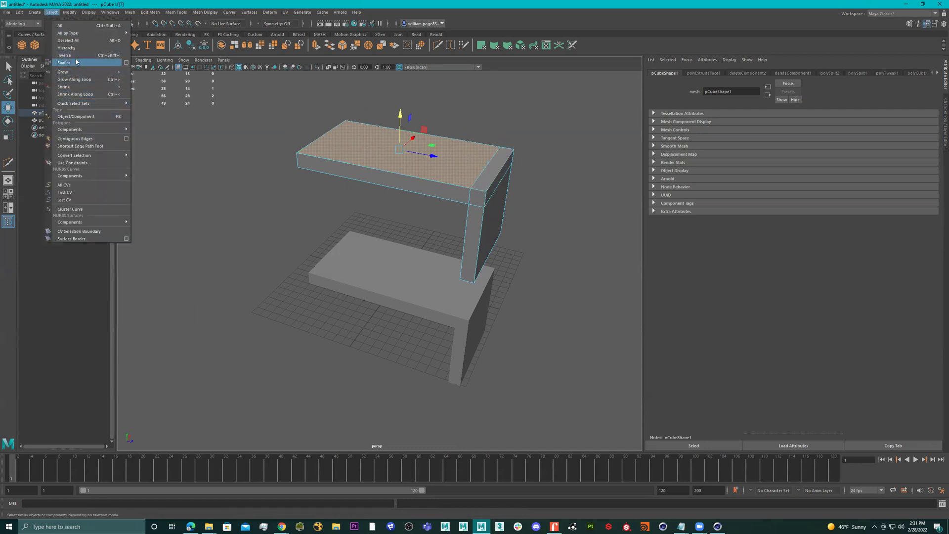
pyautogui.click(75, 62)
pyautogui.press('Delete')
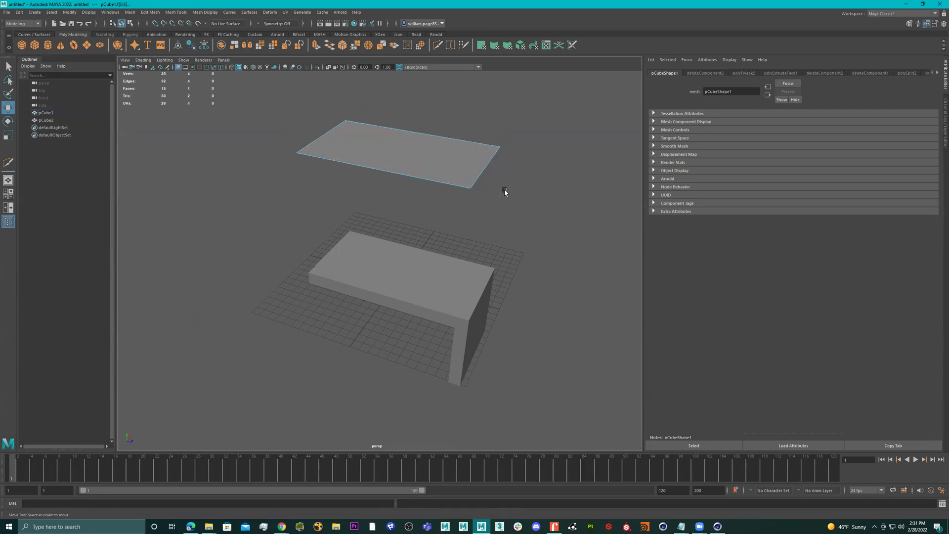
# Lower the leftover plane onto the desk body and scale it so that it overhangs the body's edges.
pyautogui.click(457, 165)
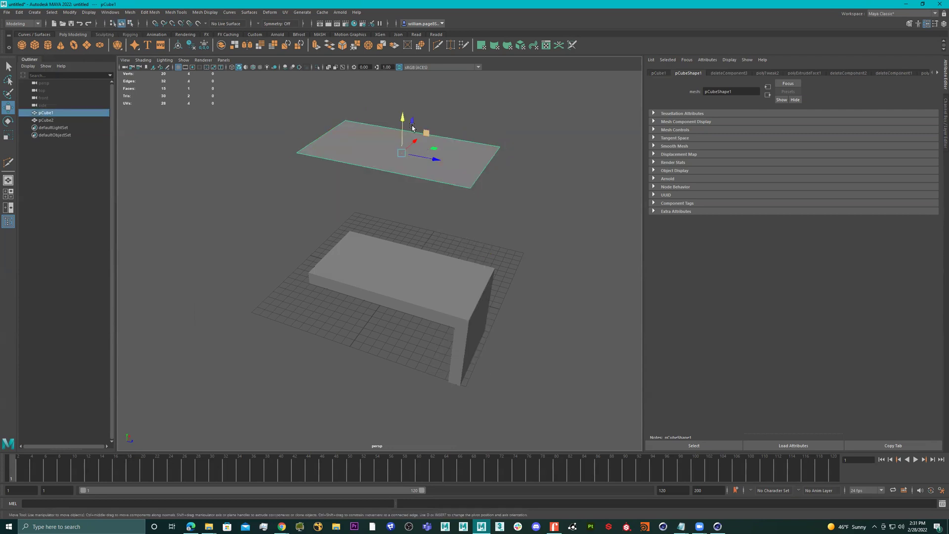
pyautogui.moveTo(403, 126); pyautogui.dragTo(326, 298)
pyautogui.press('r')
pyautogui.moveTo(326, 298); pyautogui.dragTo(254, 295, button='right')
pyautogui.moveTo(229, 382); pyautogui.dragTo(390, 350)
pyautogui.press('w')
pyautogui.moveTo(381, 360); pyautogui.dragTo(375, 388, button='middle')
pyautogui.moveTo(314, 161); pyautogui.dragTo(357, 328)
pyautogui.moveTo(382, 192); pyautogui.dragTo(372, 191)
pyautogui.keyDown('alt'); pyautogui.moveTo(373, 193); pyautogui.dragTo(392, 207); pyautogui.keyUp('alt')
pyautogui.moveTo(392, 206); pyautogui.dragTo(487, 176, button='right')
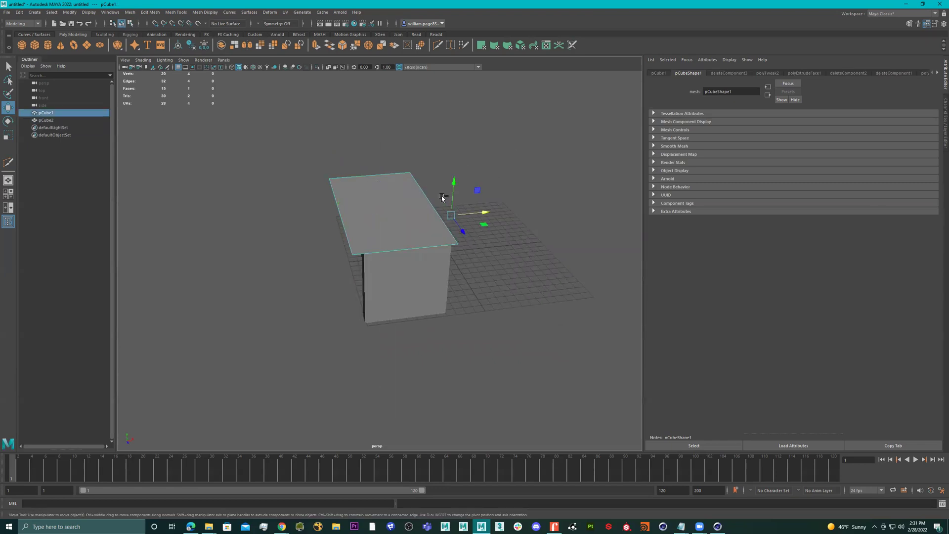
# Extrude the overhanging plane into a thin tabletop slab.
pyautogui.hotkey('ctrl', 'e')
pyautogui.keyDown('alt'); pyautogui.moveTo(396, 203); pyautogui.dragTo(426, 214); pyautogui.keyUp('alt')
pyautogui.moveTo(439, 236); pyautogui.dragTo(495, 183, button='right')
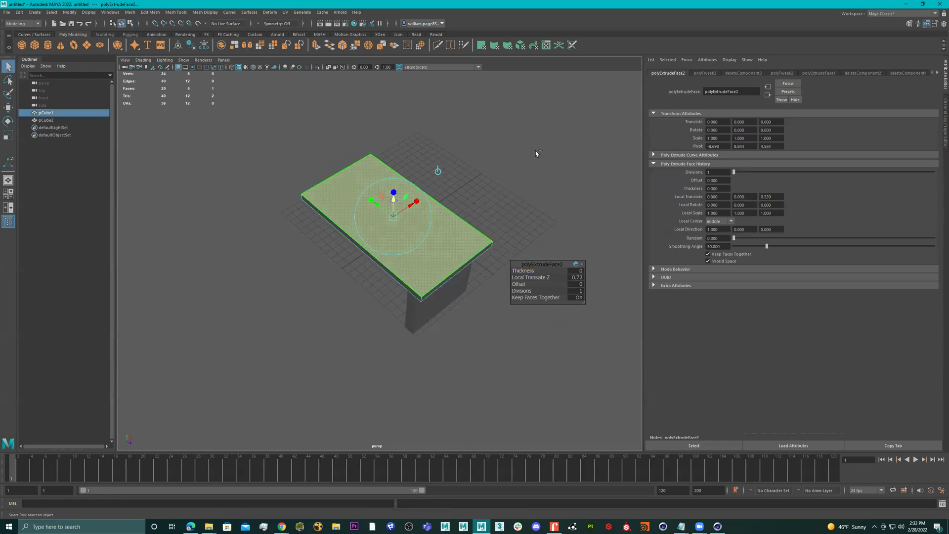
pyautogui.keyDown('alt'); pyautogui.moveTo(495, 182); pyautogui.dragTo(428, 163); pyautogui.keyUp('alt')
# Lower the tabletop slab until it rests on the desk body and apply Center Pivot.
pyautogui.click(408, 215)
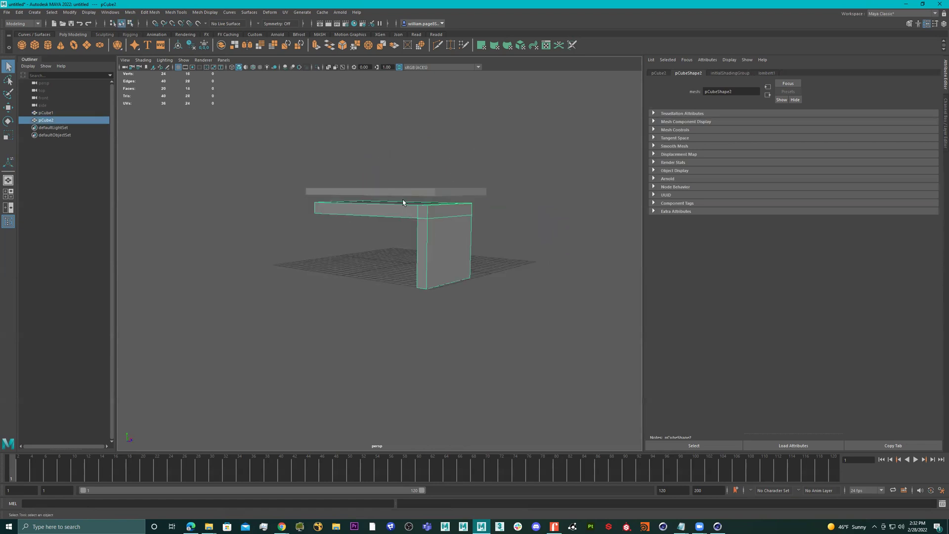
pyautogui.click(409, 190)
pyautogui.press('w')
pyautogui.moveTo(407, 188); pyautogui.dragTo(407, 192)
pyautogui.click(177, 46)
pyautogui.moveTo(391, 157); pyautogui.dragTo(557, 250)
# Duplicate the desk body and move the copy along the Z axis, clear of the desk on its legless side.
pyautogui.click(565, 255)
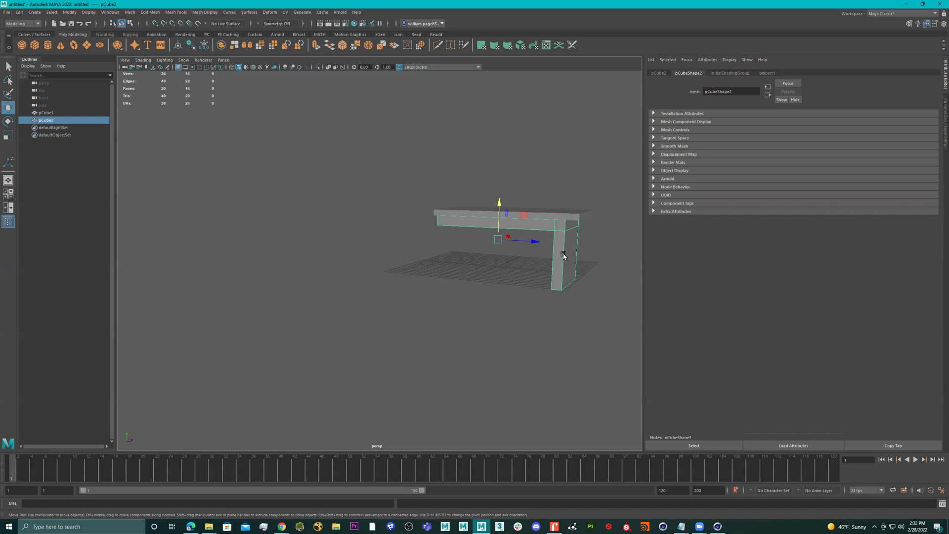
pyautogui.hotkey('ctrl', 'd')
pyautogui.moveTo(534, 241); pyautogui.dragTo(383, 213)
# Delete every face of the copied body except the two outer faces of its end panel.
pyautogui.moveTo(381, 213); pyautogui.dragTo(372, 232, button='right')
pyautogui.click(374, 213)
pyautogui.keyDown('shift'); pyautogui.click(363, 202); pyautogui.keyUp('shift')
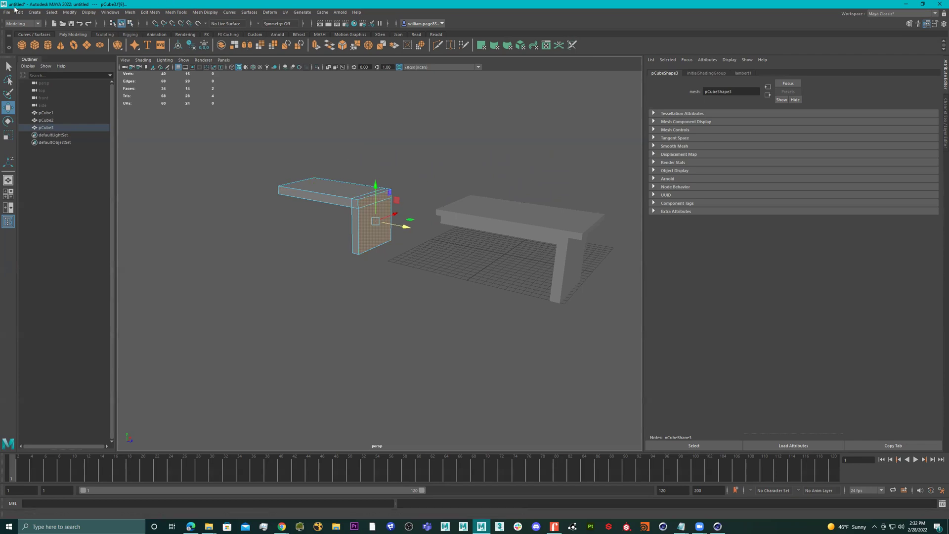
pyautogui.click(54, 13)
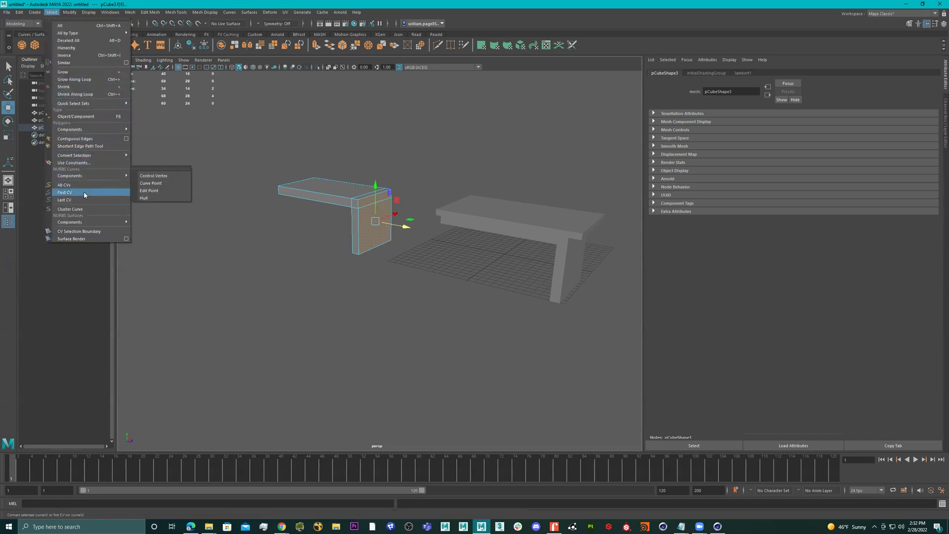
pyautogui.moveTo(69, 129)
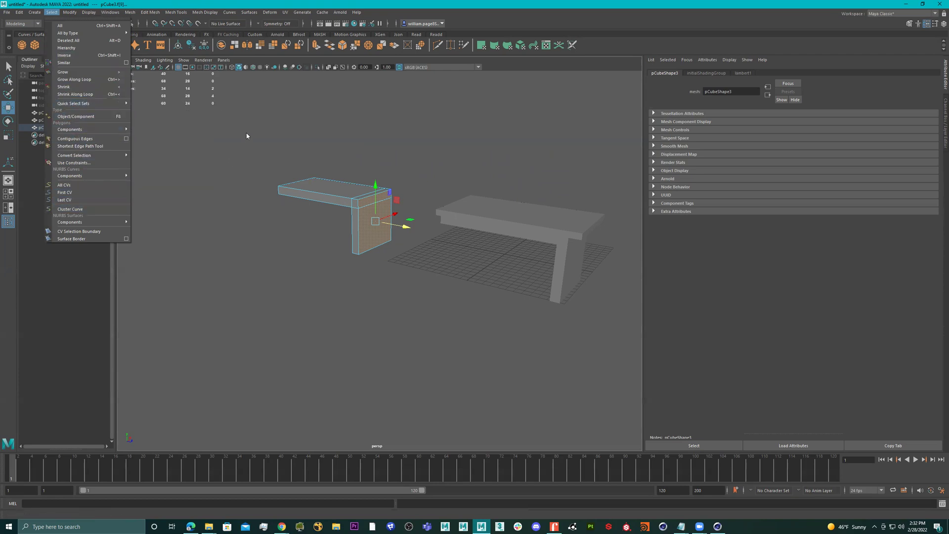
pyautogui.moveTo(248, 132); pyautogui.dragTo(414, 282)
pyautogui.keyDown('ctrl'); pyautogui.click(386, 228); pyautogui.keyUp('ctrl')
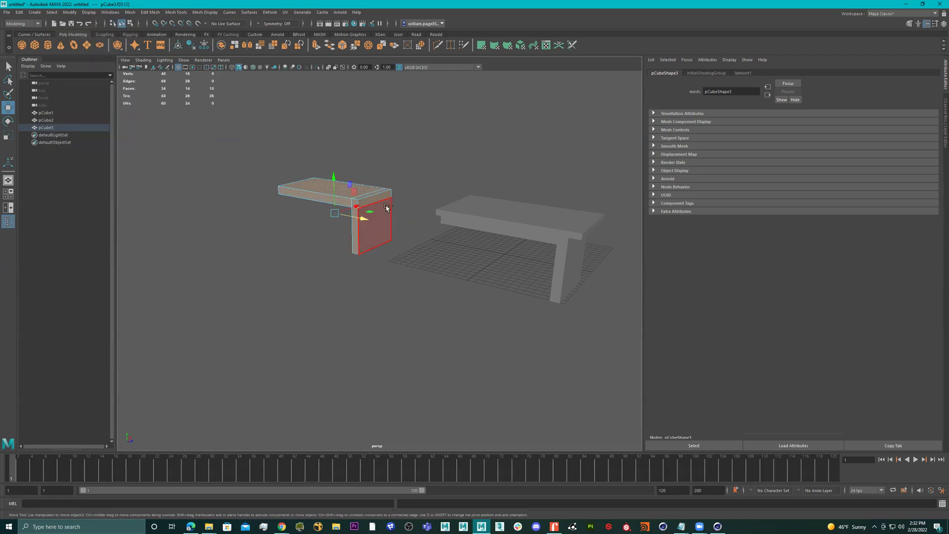
pyautogui.press('Delete')
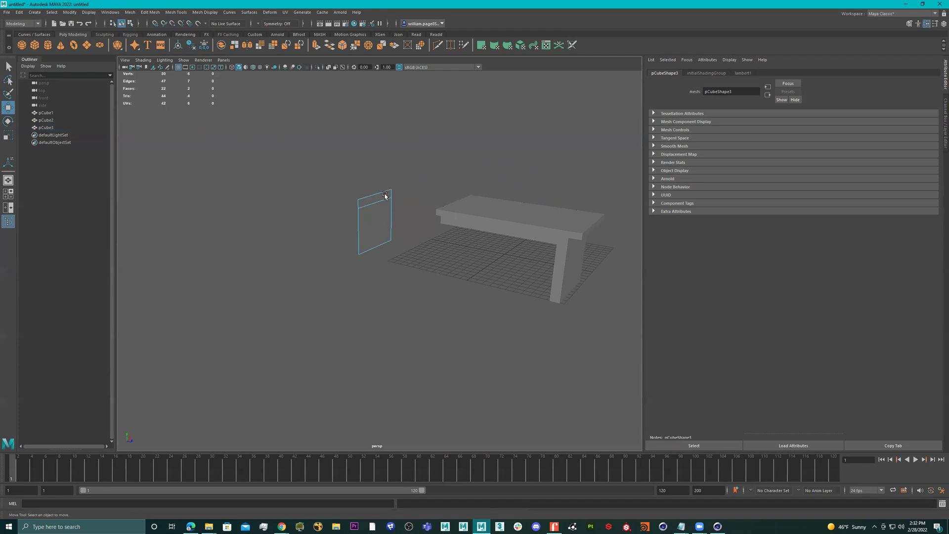
# Extrude the two remaining panel faces into a box-shaped cabinet and center its pivot.
pyautogui.moveTo(384, 197); pyautogui.dragTo(382, 175, button='right')
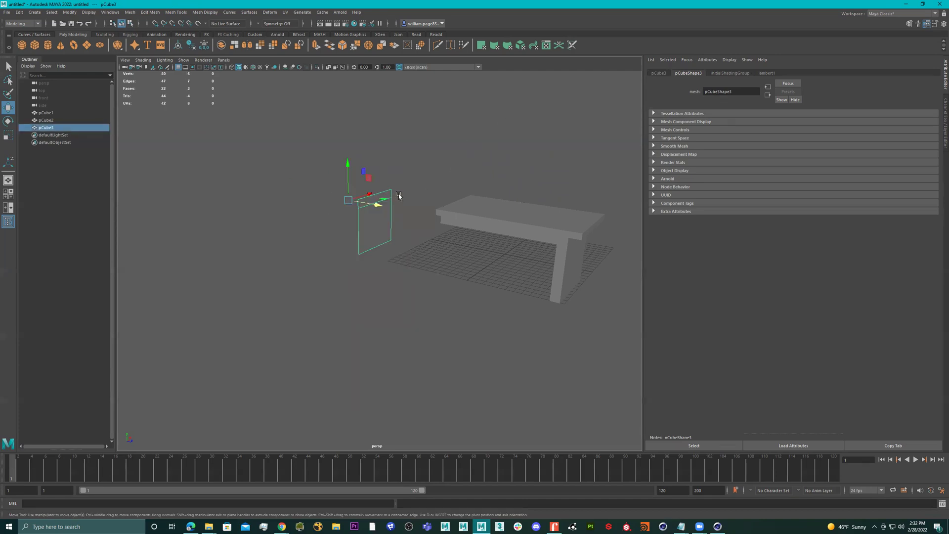
pyautogui.hotkey('ctrl', 'e')
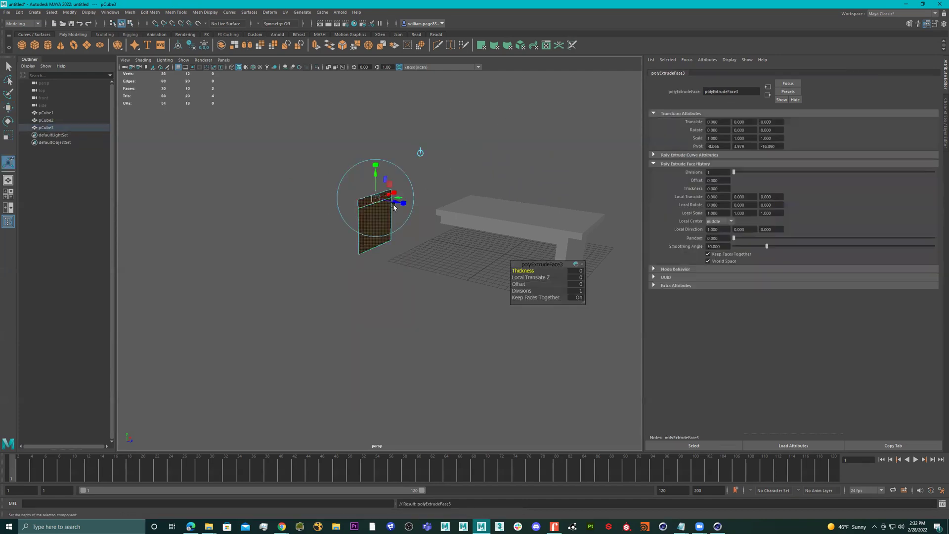
pyautogui.moveTo(383, 208); pyautogui.dragTo(449, 222)
pyautogui.moveTo(390, 197); pyautogui.dragTo(440, 148, button='right')
pyautogui.keyDown('alt'); pyautogui.moveTo(462, 166); pyautogui.dragTo(458, 199); pyautogui.keyUp('alt')
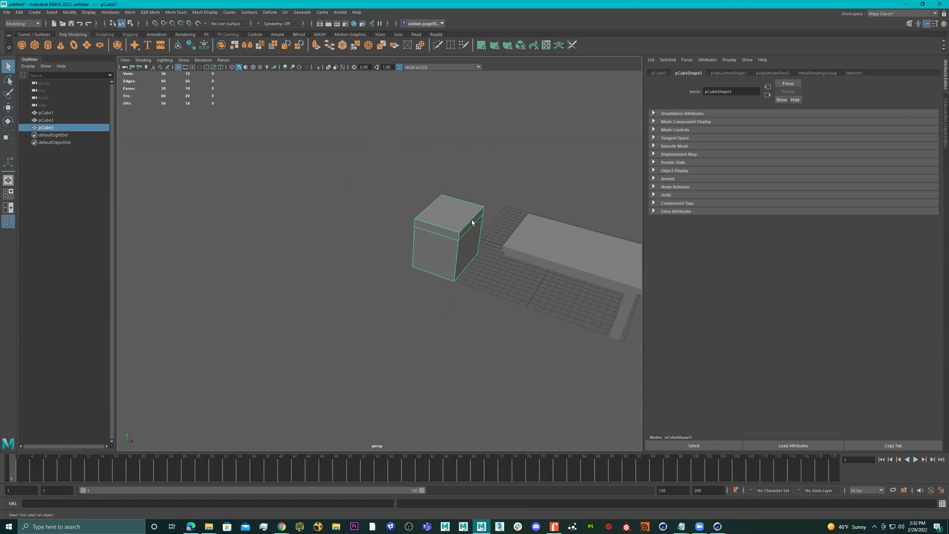
pyautogui.press('w')
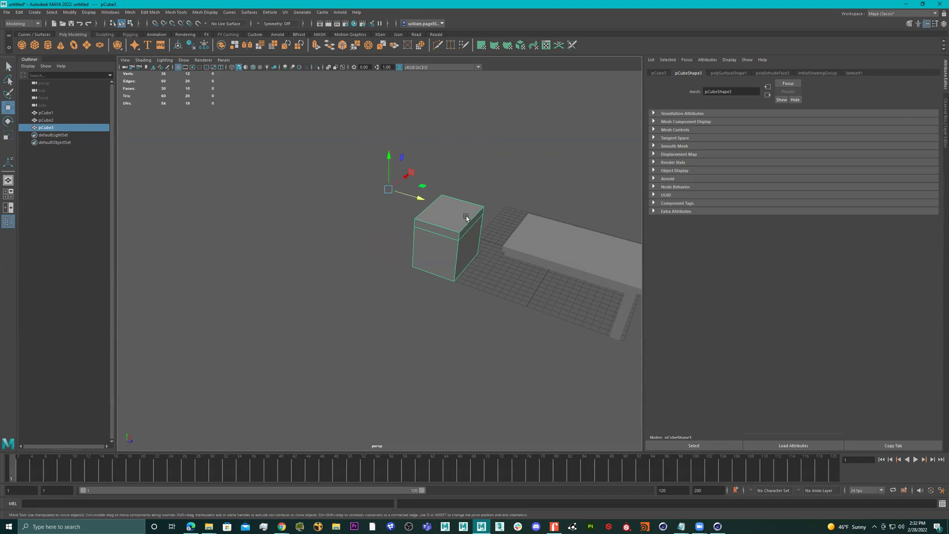
pyautogui.click(178, 45)
# Try placing a duplicate of the cabinet block directly beside the original.
pyautogui.hotkey('ctrl', 'd')
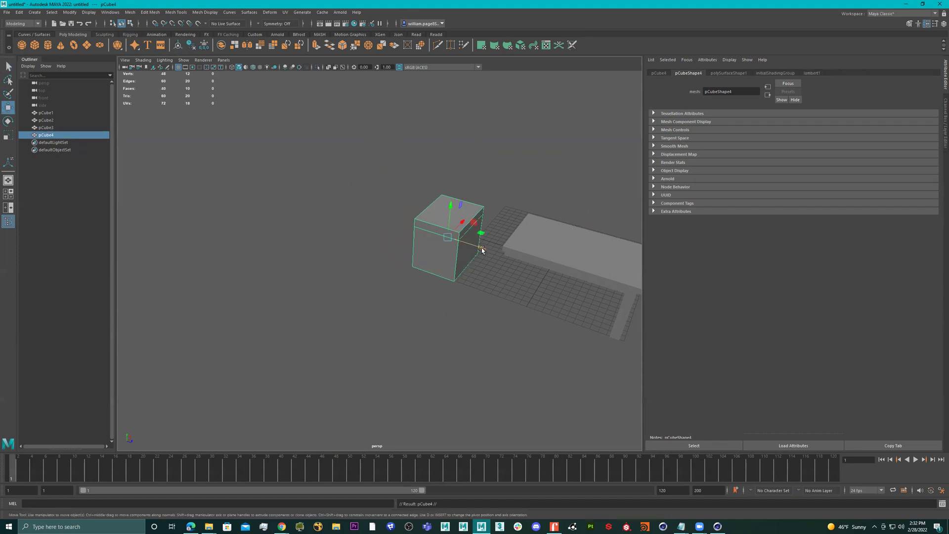
pyautogui.moveTo(479, 247); pyautogui.dragTo(437, 236)
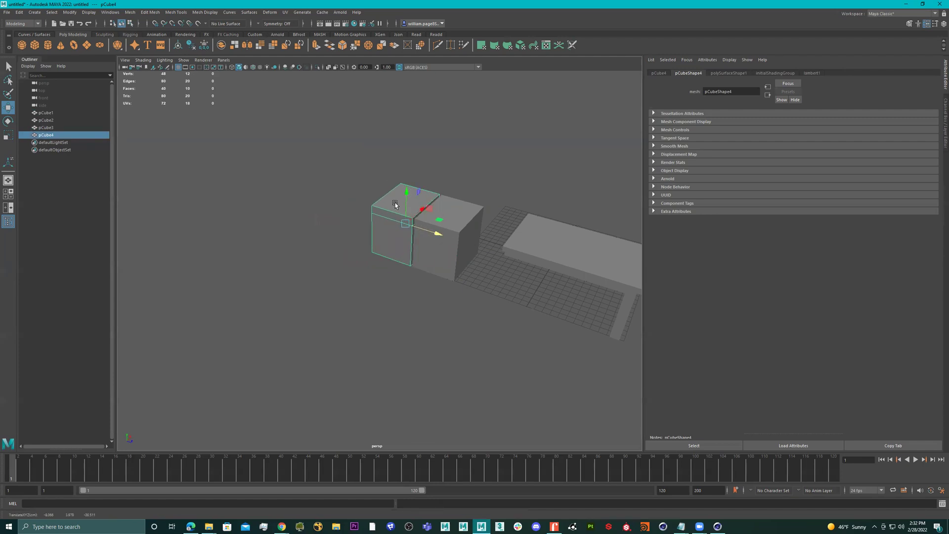
pyautogui.press('Delete')
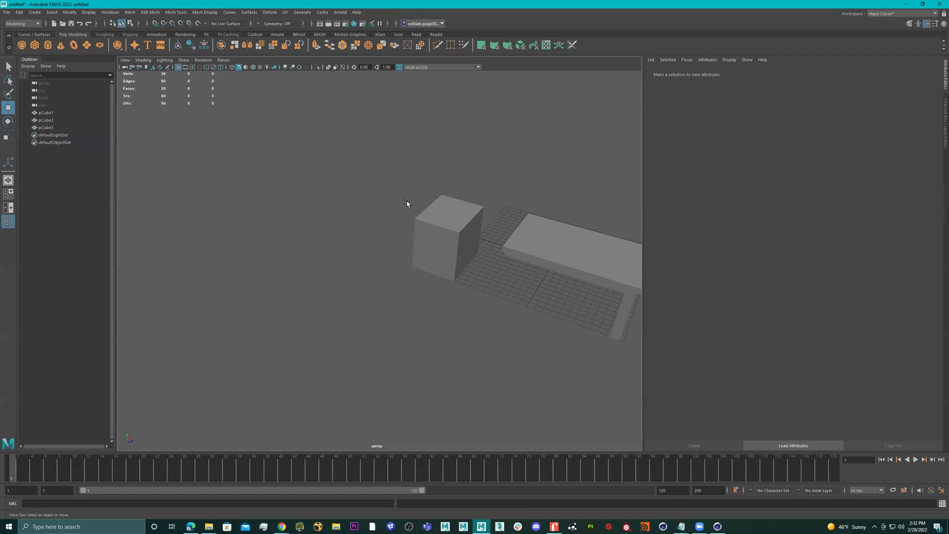
# Bevel the horizontal edge loop around the cabinet's upper part with a fraction of 0.04 and 2 segments.
pyautogui.click(456, 225)
pyautogui.keyDown('alt'); pyautogui.moveTo(460, 227); pyautogui.dragTo(567, 235, button='right'); pyautogui.keyUp('alt')
pyautogui.keyDown('alt'); pyautogui.moveTo(568, 235); pyautogui.dragTo(502, 210); pyautogui.keyUp('alt')
pyautogui.keyDown('alt'); pyautogui.moveTo(502, 210); pyautogui.dragTo(569, 234, button='right'); pyautogui.keyUp('alt')
pyautogui.keyDown('alt'); pyautogui.moveTo(569, 233); pyautogui.dragTo(422, 212, button='middle'); pyautogui.keyUp('alt')
pyautogui.moveTo(422, 212); pyautogui.dragTo(420, 139, button='right')
pyautogui.doubleClick(441, 226)
pyautogui.keyDown('shift'); pyautogui.moveTo(496, 248); pyautogui.dragTo(503, 227, button='right'); pyautogui.keyUp('shift')
pyautogui.moveTo(524, 268); pyautogui.dragTo(502, 265)
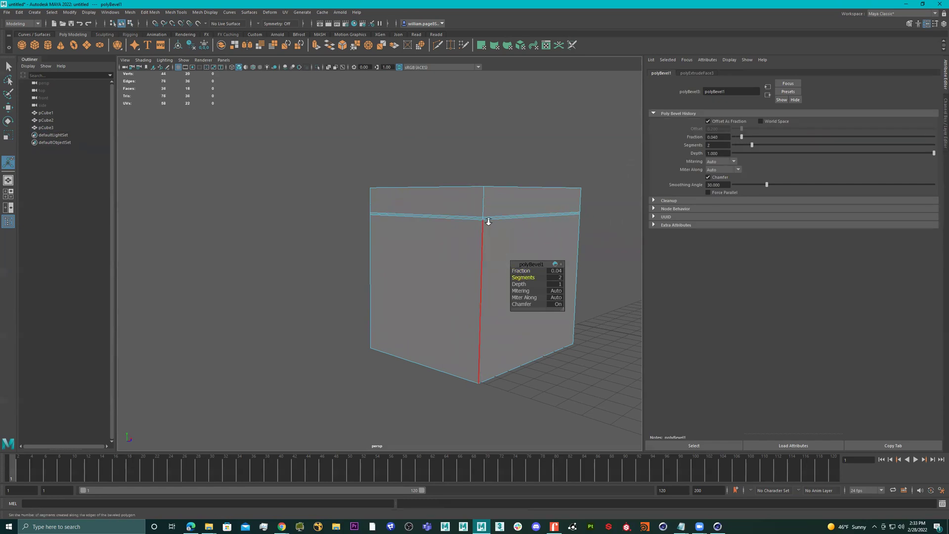
# Set the bevel on the cabinet's edge loop to 3 segments.
pyautogui.keyDown('alt'); pyautogui.moveTo(497, 222); pyautogui.dragTo(535, 217, button='right'); pyautogui.keyUp('alt')
pyautogui.keyDown('alt'); pyautogui.moveTo(535, 217); pyautogui.dragTo(428, 225, button='middle'); pyautogui.keyUp('alt')
pyautogui.keyDown('alt'); pyautogui.moveTo(429, 225); pyautogui.dragTo(472, 228, button='right'); pyautogui.keyUp('alt')
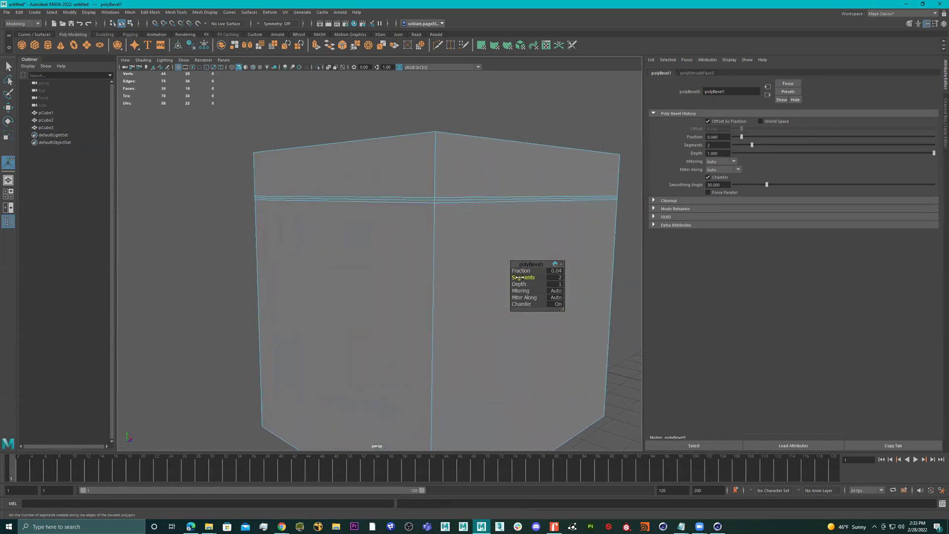
pyautogui.moveTo(518, 277); pyautogui.dragTo(523, 277)
pyautogui.keyDown('alt'); pyautogui.moveTo(478, 202); pyautogui.dragTo(524, 202, button='right'); pyautogui.keyUp('alt')
pyautogui.keyDown('alt'); pyautogui.moveTo(525, 202); pyautogui.dragTo(481, 212, button='middle'); pyautogui.keyUp('alt')
pyautogui.keyDown('alt'); pyautogui.moveTo(430, 180); pyautogui.dragTo(461, 172, button='right'); pyautogui.keyUp('alt')
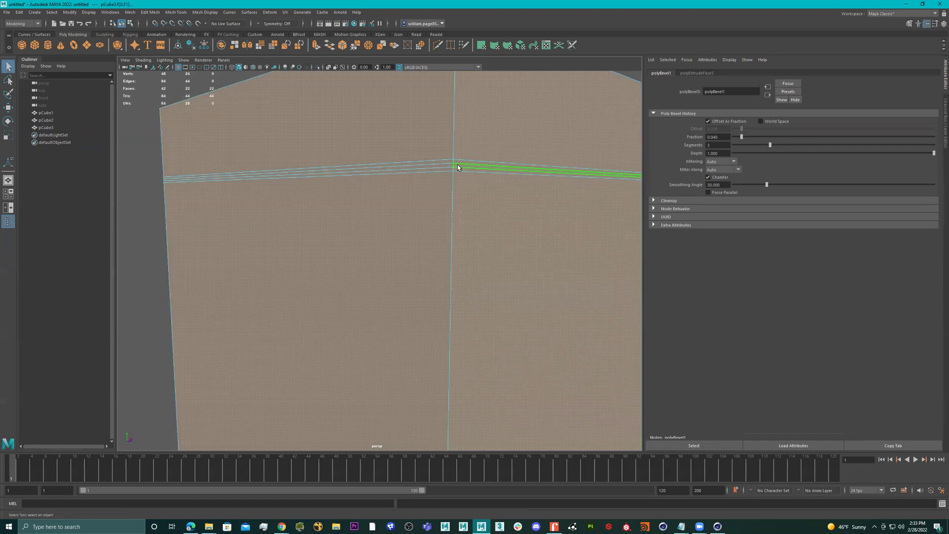
# Scale the middle edge loop of the cabinet's bevel inward to form a recessed groove around the block.
pyautogui.click(458, 165)
pyautogui.keyDown('shift'); pyautogui.doubleClick(450, 165); pyautogui.keyUp('shift')
pyautogui.keyDown('alt'); pyautogui.moveTo(458, 177); pyautogui.dragTo(462, 224); pyautogui.keyUp('alt')
pyautogui.press('r')
pyautogui.scroll(-1, 491, 188)
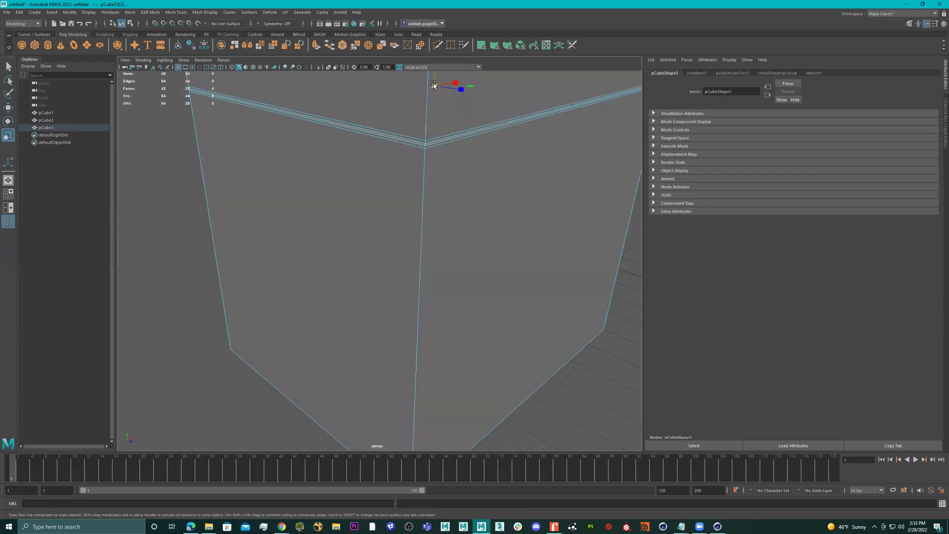
pyautogui.moveTo(435, 86); pyautogui.dragTo(429, 86)
pyautogui.keyDown('alt'); pyautogui.moveTo(428, 160); pyautogui.dragTo(418, 119); pyautogui.keyUp('alt')
pyautogui.moveTo(443, 171); pyautogui.dragTo(478, 144, button='right')
pyautogui.scroll(-1, 423, 141)
pyautogui.keyDown('alt'); pyautogui.moveTo(423, 142); pyautogui.dragTo(409, 197); pyautogui.keyUp('alt')
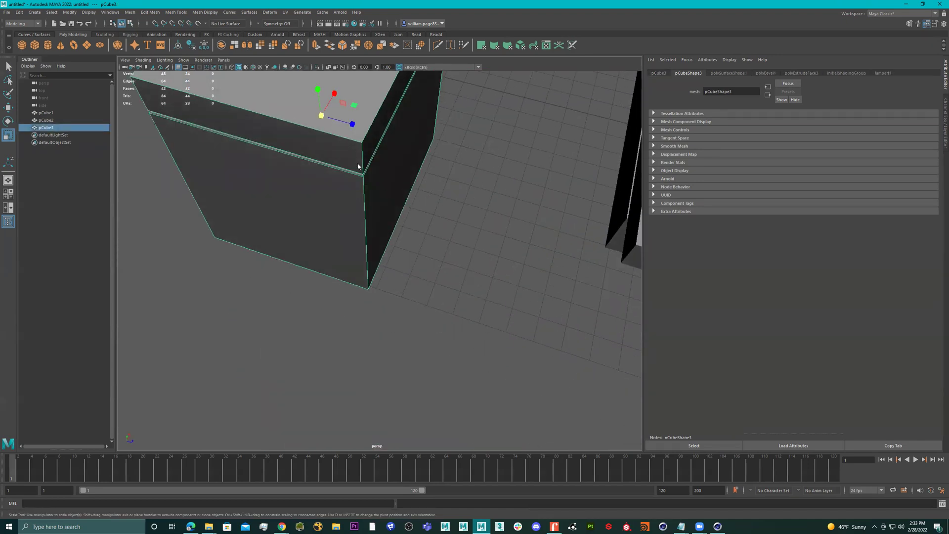
# Bevel all of the cabinet's edges with a small fraction so its corners are only slightly softened.
pyautogui.moveTo(358, 162); pyautogui.dragTo(384, 84, button='right')
pyautogui.scroll(-3, 414, 159)
pyautogui.keyDown('alt'); pyautogui.moveTo(413, 161); pyautogui.dragTo(383, 103); pyautogui.keyUp('alt')
pyautogui.moveTo(233, 130); pyautogui.dragTo(510, 380)
pyautogui.keyDown('shift'); pyautogui.moveTo(396, 203); pyautogui.dragTo(427, 204, button='right'); pyautogui.keyUp('shift')
pyautogui.scroll(3, 488, 214)
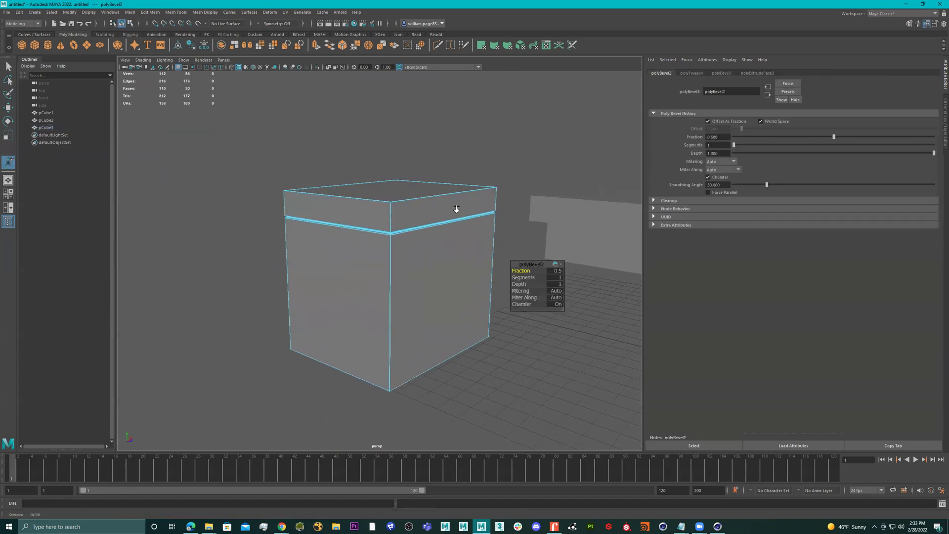
pyautogui.scroll(3, 488, 214)
pyautogui.moveTo(526, 271); pyautogui.dragTo(543, 272, button='middle')
pyautogui.moveTo(539, 261)
pyautogui.keyDown('alt'); pyautogui.mouseDown()
pyautogui.moveTo(463, 214)
pyautogui.moveTo(515, 271)
pyautogui.moveTo(536, 278)
pyautogui.mouseUp(); pyautogui.keyUp('alt')
pyautogui.moveTo(454, 201); pyautogui.dragTo(593, 111, button='right')
pyautogui.click(570, 154)
# Duplicate the beveled cabinet and place the copy directly beside the original at the end of the row.
pyautogui.scroll(-2, 457, 186)
pyautogui.click(466, 212)
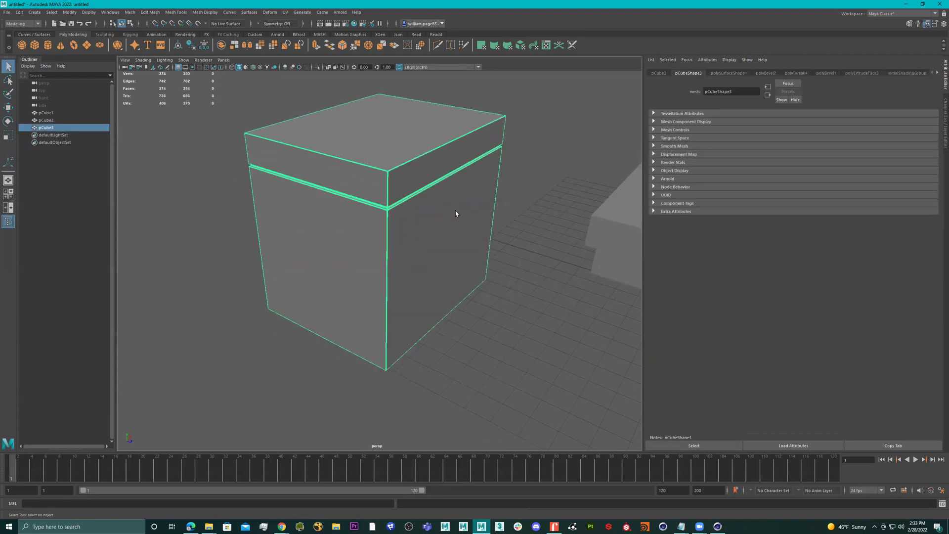
pyautogui.scroll(-4, 445, 223)
pyautogui.press('w')
pyautogui.moveTo(429, 259); pyautogui.dragTo(419, 242)
pyautogui.hotkey('ctrl', 'd')
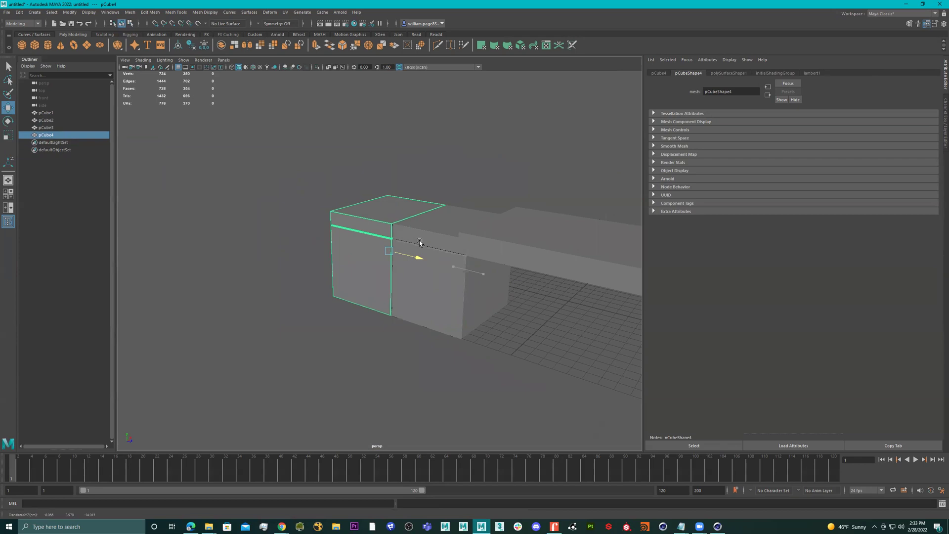
# Duplicate both cabinets together and move the copied pair out beyond the end of the existing row.
pyautogui.keyDown('alt'); pyautogui.moveTo(432, 242); pyautogui.dragTo(401, 221); pyautogui.keyUp('alt')
pyautogui.keyDown('alt'); pyautogui.moveTo(402, 220); pyautogui.dragTo(426, 208, button='middle'); pyautogui.keyUp('alt')
pyautogui.keyDown('alt'); pyautogui.moveTo(420, 215); pyautogui.dragTo(428, 255); pyautogui.keyUp('alt')
pyautogui.keyDown('shift'); pyautogui.click(444, 265); pyautogui.keyUp('shift')
pyautogui.hotkey('ctrl', 'd')
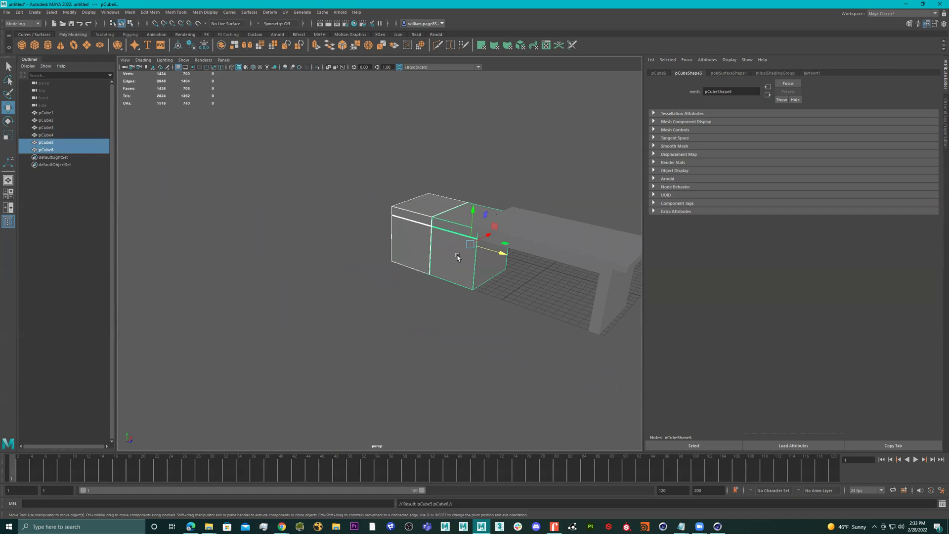
pyautogui.moveTo(503, 254); pyautogui.dragTo(384, 207)
# Group the two copied cabinets and center the group's pivot.
pyautogui.press('e')
pyautogui.keyDown('alt'); pyautogui.moveTo(374, 261); pyautogui.dragTo(406, 281); pyautogui.keyUp('alt')
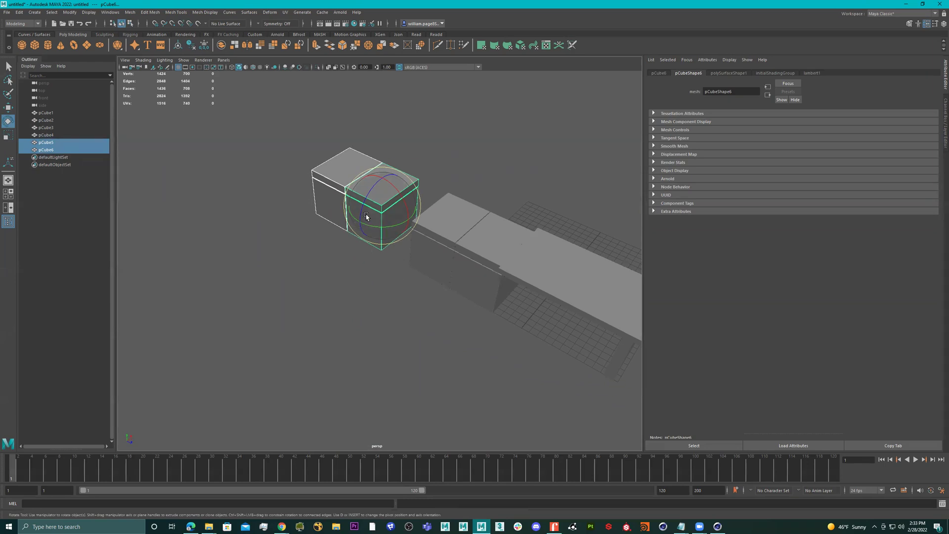
pyautogui.hotkey('ctrl', 'g')
pyautogui.press('f')
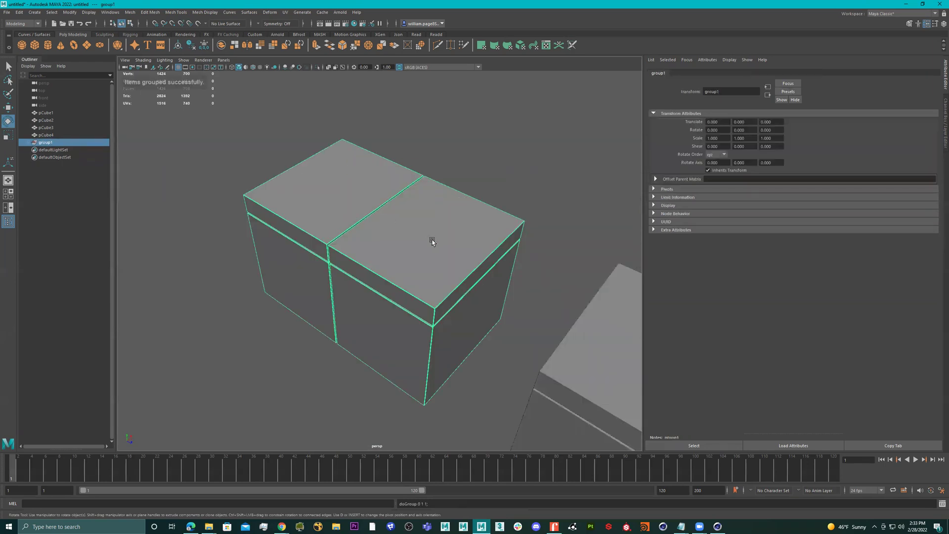
pyautogui.scroll(-6, 385, 237)
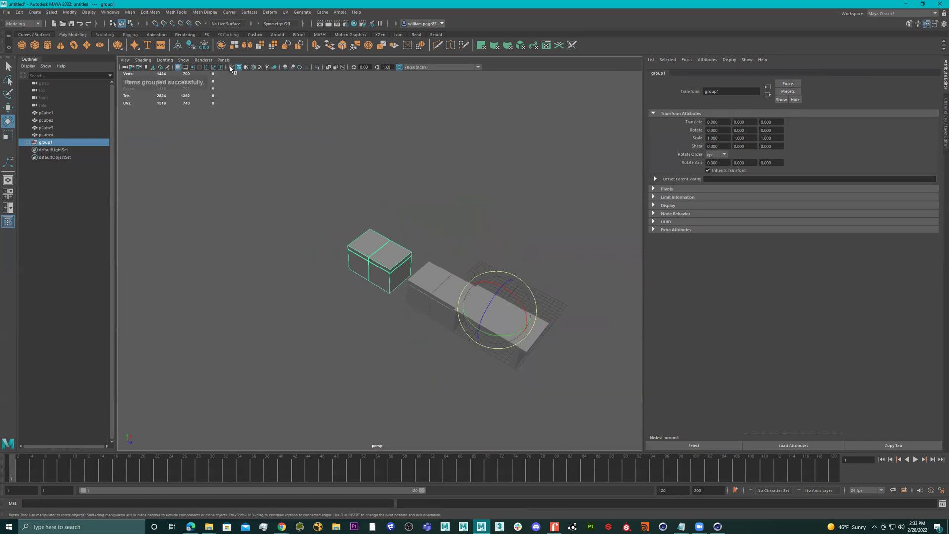
pyautogui.click(177, 45)
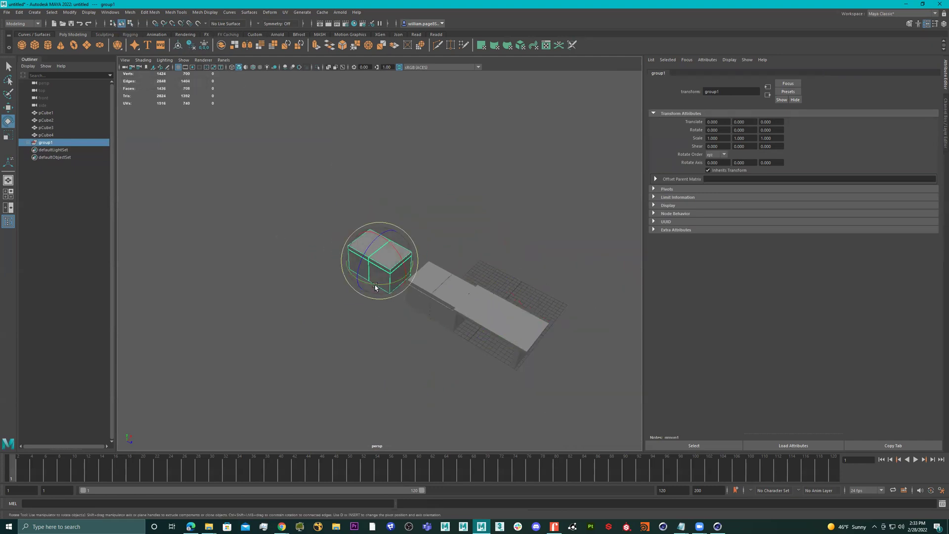
# Rotate the cabinet group 90 degrees about the vertical axis and position it against the row's end as a corner.
pyautogui.moveTo(368, 286); pyautogui.dragTo(370, 328)
pyautogui.press('w')
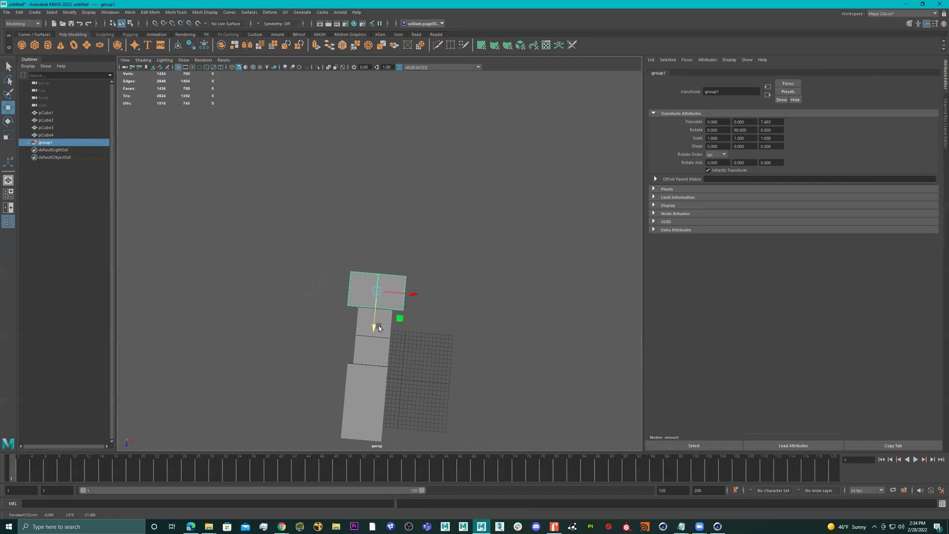
pyautogui.moveTo(405, 293); pyautogui.dragTo(370, 292)
# Extend the tabletop's end vertices over the cabinet row until they reach the outer side of the rotated cabinets.
pyautogui.keyDown('alt'); pyautogui.moveTo(416, 320); pyautogui.dragTo(464, 284); pyautogui.keyUp('alt')
pyautogui.click(445, 300)
pyautogui.rightClick(461, 273)
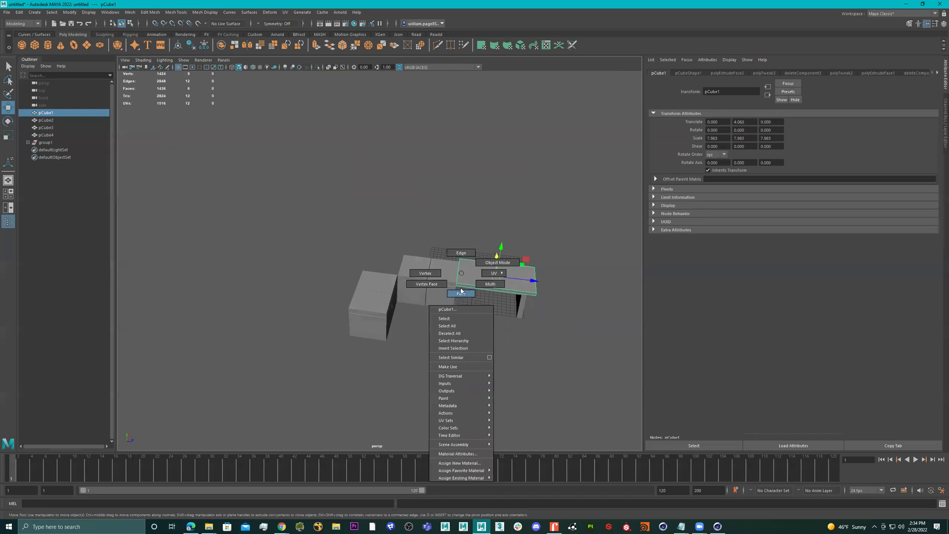
pyautogui.click(425, 273)
pyautogui.moveTo(430, 247); pyautogui.dragTo(390, 266)
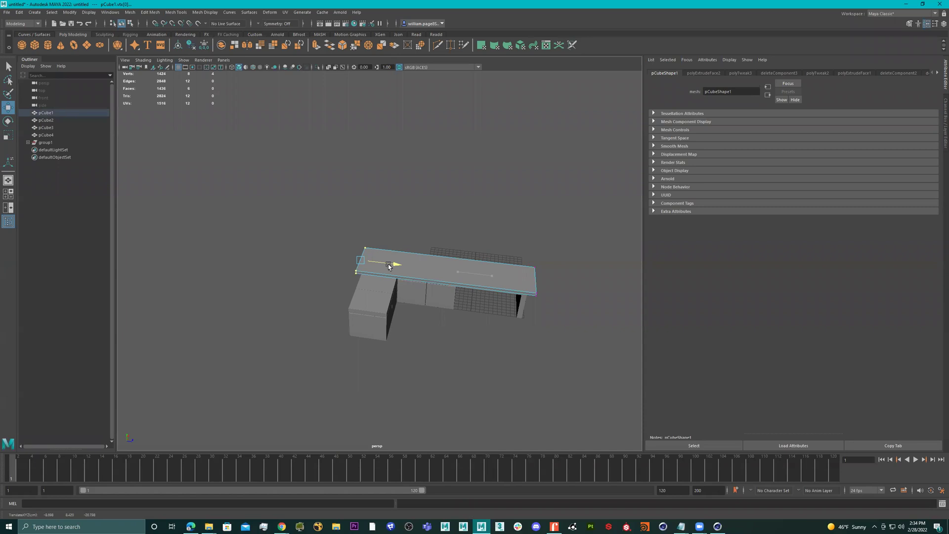
pyautogui.scroll(5, 402, 267)
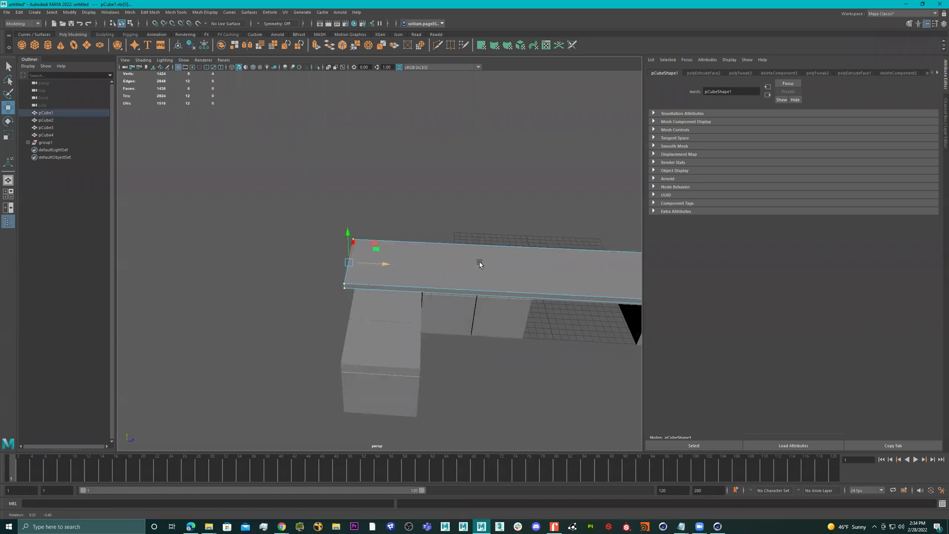
pyautogui.moveTo(388, 267); pyautogui.dragTo(386, 268)
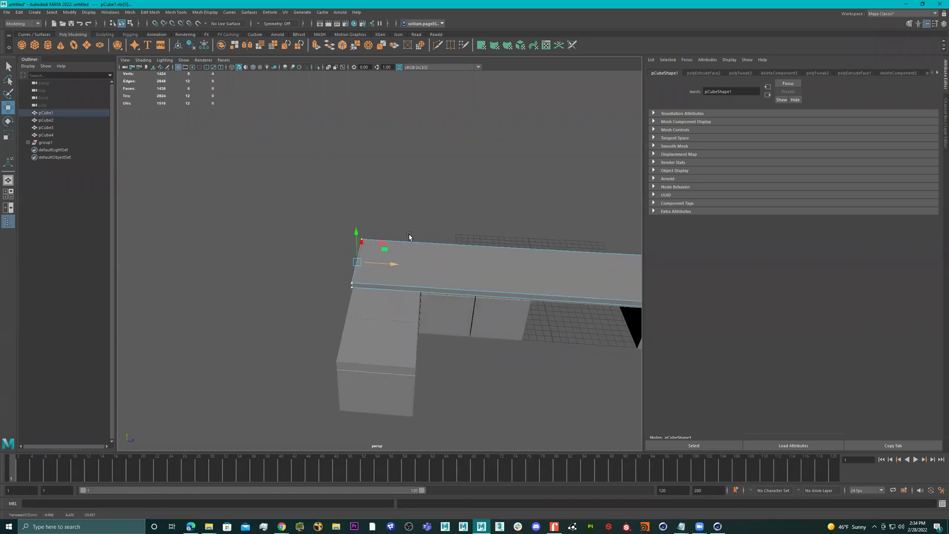
# Cut an edge across the tabletop with Multi-Cut near the inner side of the rotated cabinets.
pyautogui.click(438, 46)
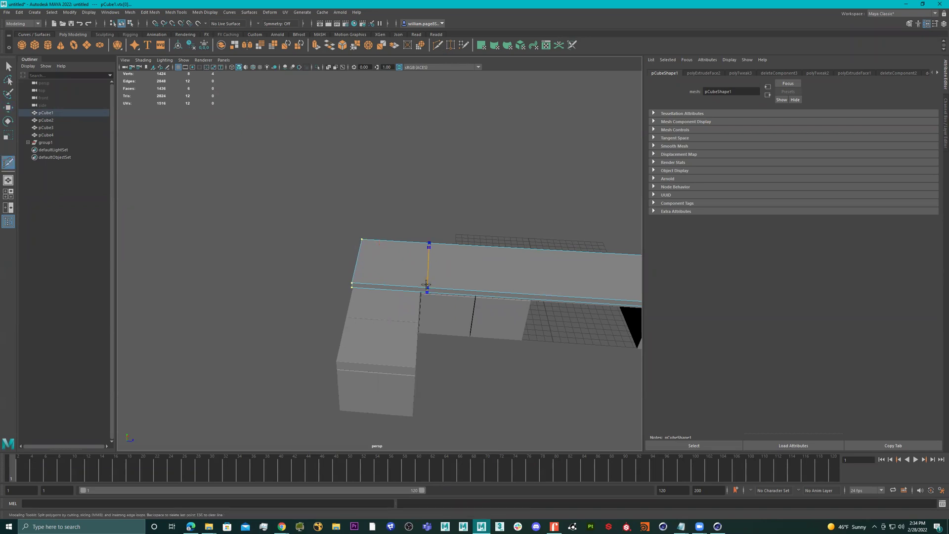
pyautogui.keyDown('alt'); pyautogui.moveTo(406, 288); pyautogui.dragTo(610, 308, button='right'); pyautogui.keyUp('alt')
pyautogui.hotkey('ctrl', 'z')
pyautogui.keyDown('alt'); pyautogui.moveTo(494, 298); pyautogui.dragTo(414, 213, button='middle'); pyautogui.keyUp('alt')
pyautogui.keyDown('alt'); pyautogui.moveTo(398, 258); pyautogui.dragTo(409, 211); pyautogui.keyUp('alt')
pyautogui.keyDown('alt'); pyautogui.moveTo(408, 207); pyautogui.dragTo(387, 178, button='middle'); pyautogui.keyUp('alt')
pyautogui.moveTo(380, 163); pyautogui.dragTo(384, 163)
pyautogui.press('Return')
pyautogui.click(389, 162)
pyautogui.keyDown('alt'); pyautogui.moveTo(451, 208); pyautogui.dragTo(422, 215); pyautogui.keyUp('alt')
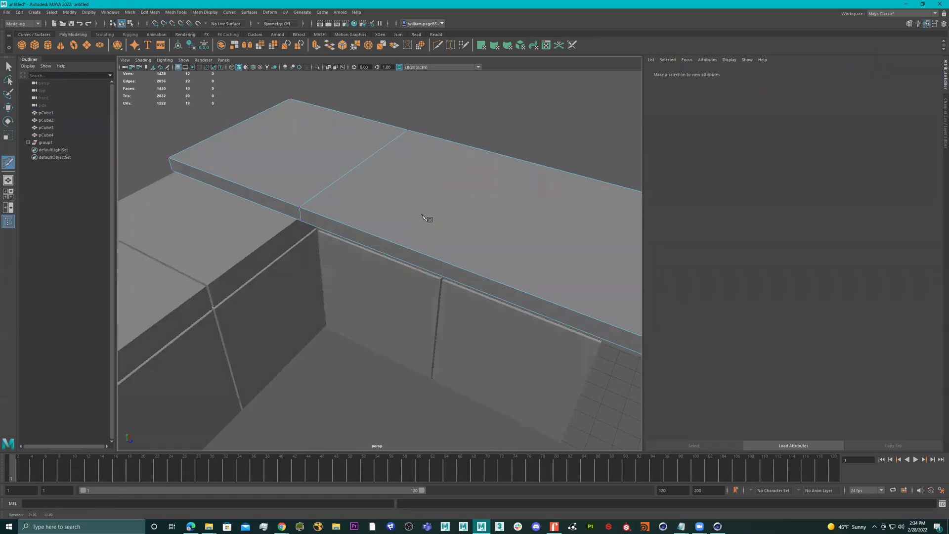
# Extrude the tabletop's short side face at the corner about 31.4 units outward to form an L-shaped return.
pyautogui.press('q')
pyautogui.moveTo(282, 210); pyautogui.dragTo(271, 206, button='right')
pyautogui.click(271, 207)
pyautogui.hotkey('ctrl', 'e')
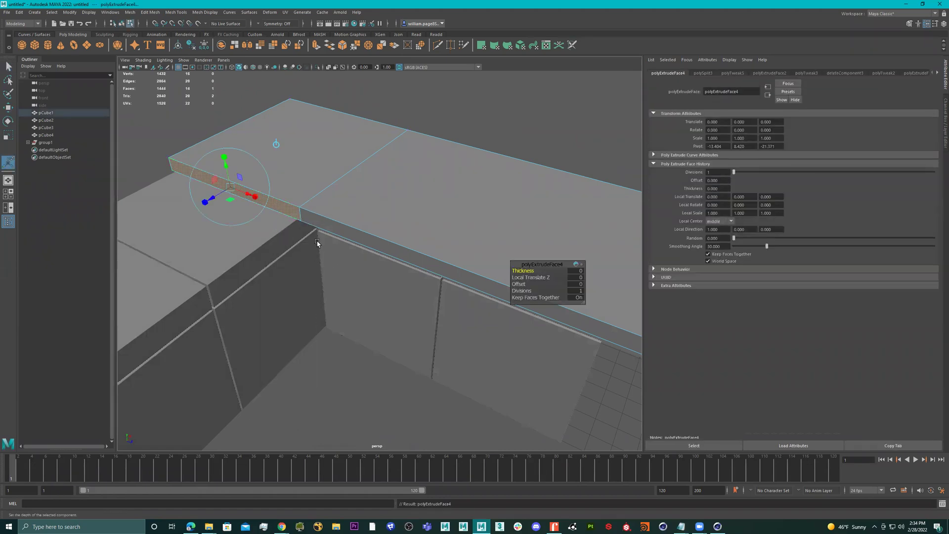
pyautogui.keyDown('alt'); pyautogui.moveTo(343, 244); pyautogui.dragTo(429, 265); pyautogui.keyUp('alt')
# Delete one of the two rotated cabinets under the tabletop return.
pyautogui.doubleClick(415, 263)
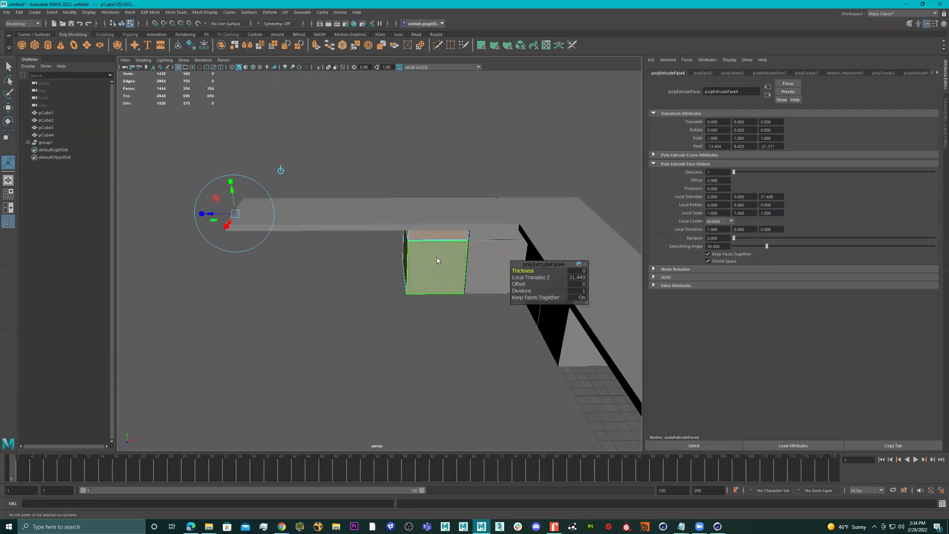
pyautogui.moveTo(437, 261); pyautogui.dragTo(506, 212, button='right')
pyautogui.keyDown('alt'); pyautogui.moveTo(506, 212); pyautogui.dragTo(423, 224); pyautogui.keyUp('alt')
pyautogui.click(415, 258)
pyautogui.press('Delete')
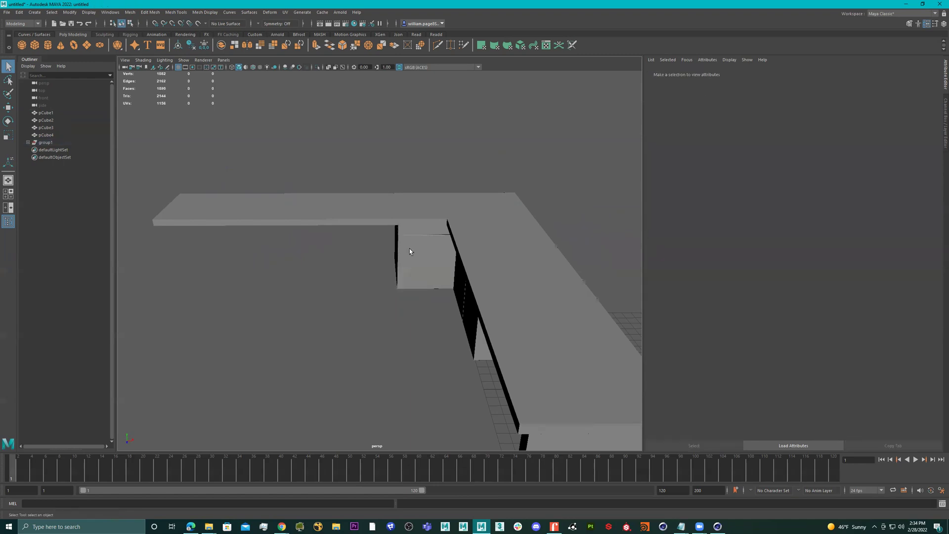
# Adjust the remaining rotated cabinet's width by moving the vertices of its outer side toward the corner.
pyautogui.click(410, 251)
pyautogui.keyDown('alt'); pyautogui.moveTo(403, 250); pyautogui.dragTo(408, 233); pyautogui.keyUp('alt')
pyautogui.moveTo(409, 231); pyautogui.dragTo(337, 225, button='right')
pyautogui.moveTo(354, 164); pyautogui.dragTo(427, 310)
pyautogui.press('w')
pyautogui.moveTo(413, 236); pyautogui.dragTo(429, 238)
pyautogui.keyDown('alt'); pyautogui.moveTo(430, 239); pyautogui.dragTo(447, 277); pyautogui.keyUp('alt')
pyautogui.moveTo(447, 276); pyautogui.dragTo(480, 267, button='right')
pyautogui.keyDown('alt'); pyautogui.moveTo(480, 267); pyautogui.dragTo(488, 253); pyautogui.keyUp('alt')
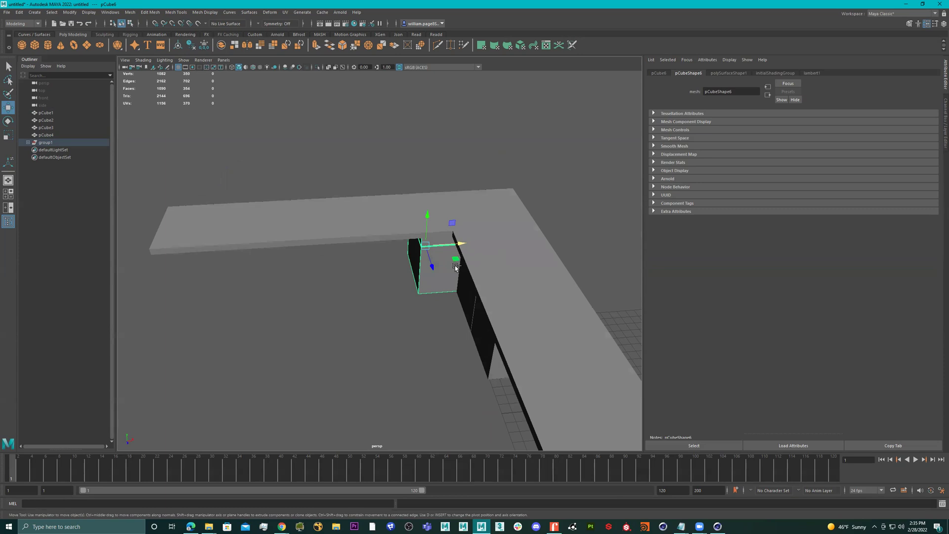
# Add two duplicates of the rotated cabinet side by side along the tabletop return.
pyautogui.moveTo(458, 245); pyautogui.dragTo(420, 253)
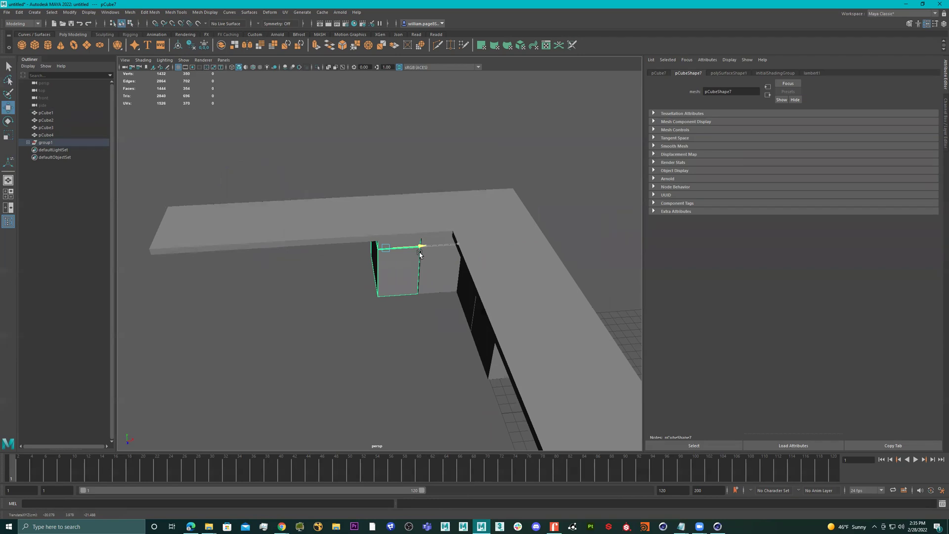
pyautogui.keyDown('alt'); pyautogui.moveTo(442, 271); pyautogui.dragTo(479, 272, button='middle'); pyautogui.keyUp('alt')
pyautogui.moveTo(450, 247); pyautogui.dragTo(453, 248)
pyautogui.hotkey('ctrl', 'd')
pyautogui.moveTo(451, 248); pyautogui.dragTo(412, 234)
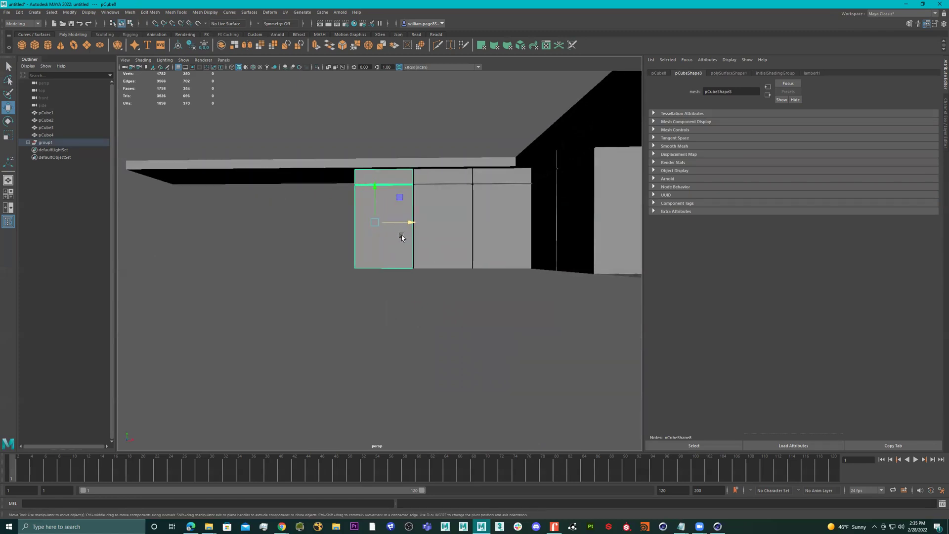
# Move the outermost cabinet's lower vertices upward to shorten it into a drawer block under the tabletop.
pyautogui.moveTo(399, 239); pyautogui.dragTo(346, 236, button='right')
pyautogui.moveTo(286, 218); pyautogui.dragTo(470, 330)
pyautogui.moveTo(390, 235); pyautogui.dragTo(440, 197)
pyautogui.click(374, 186)
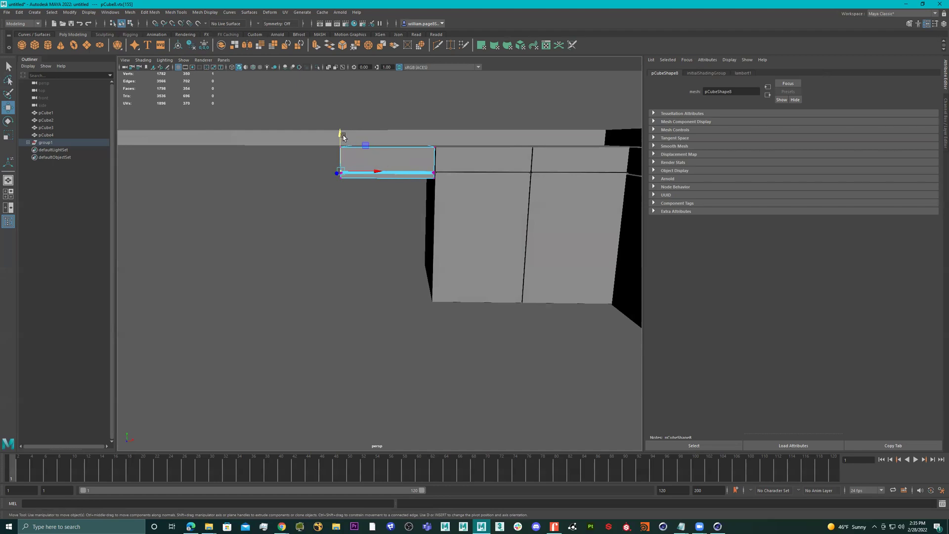
pyautogui.moveTo(342, 137); pyautogui.dragTo(343, 147)
pyautogui.hotkey('ctrl', 'z')
pyautogui.keyDown('alt'); pyautogui.moveTo(407, 195); pyautogui.dragTo(405, 186); pyautogui.keyUp('alt')
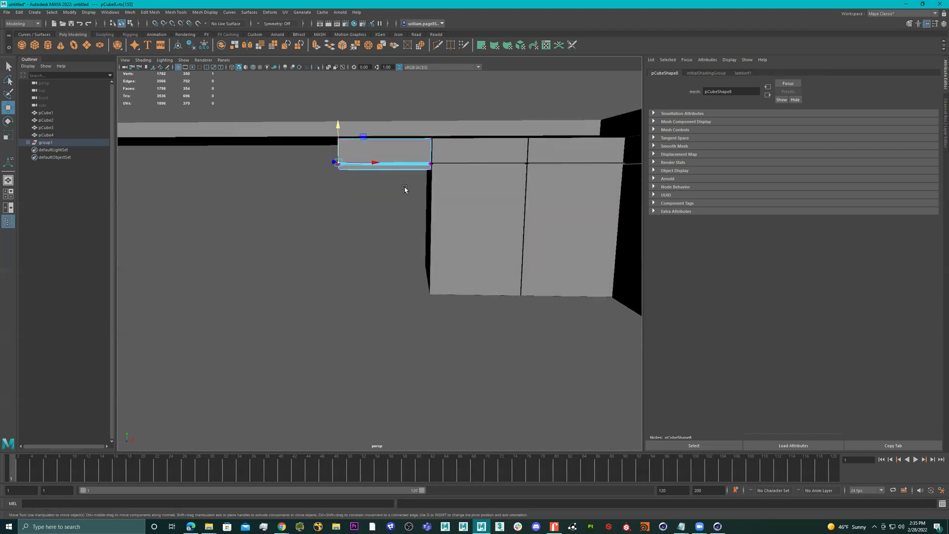
# Scale the drawer block taller and stack two duplicates below it, with the lowest level with the cabinets' base.
pyautogui.rightClick(388, 152)
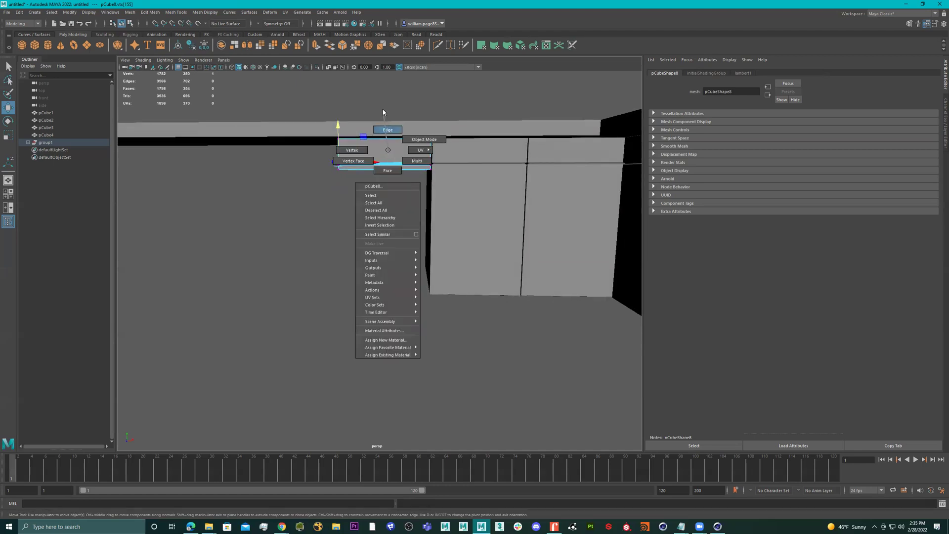
pyautogui.moveTo(383, 114); pyautogui.dragTo(383, 113, button='right')
pyautogui.moveTo(388, 152); pyautogui.dragTo(406, 127, button='right')
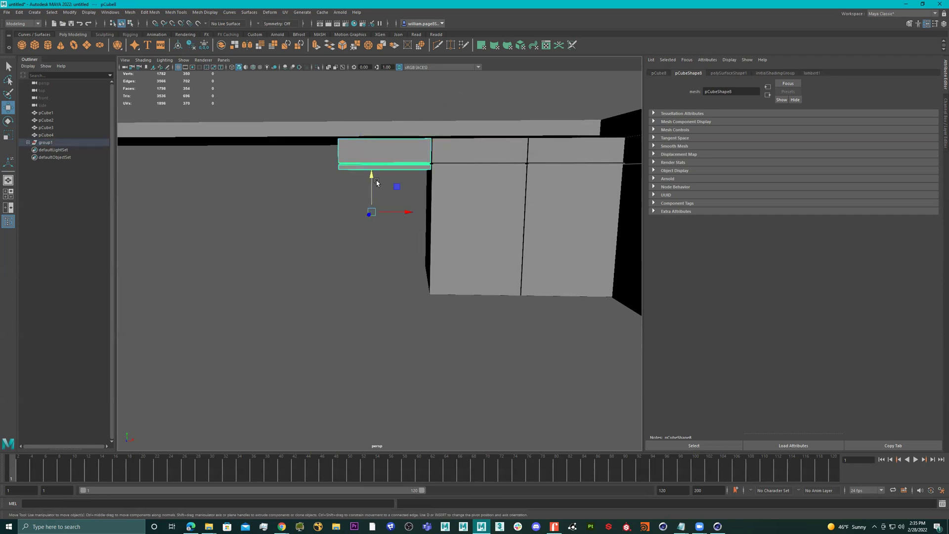
pyautogui.press('r')
pyautogui.moveTo(372, 178); pyautogui.dragTo(370, 306)
pyautogui.press('w')
pyautogui.hotkey('ctrl', 'd')
pyautogui.keyDown('alt'); pyautogui.moveTo(384, 236); pyautogui.dragTo(384, 231); pyautogui.keyUp('alt')
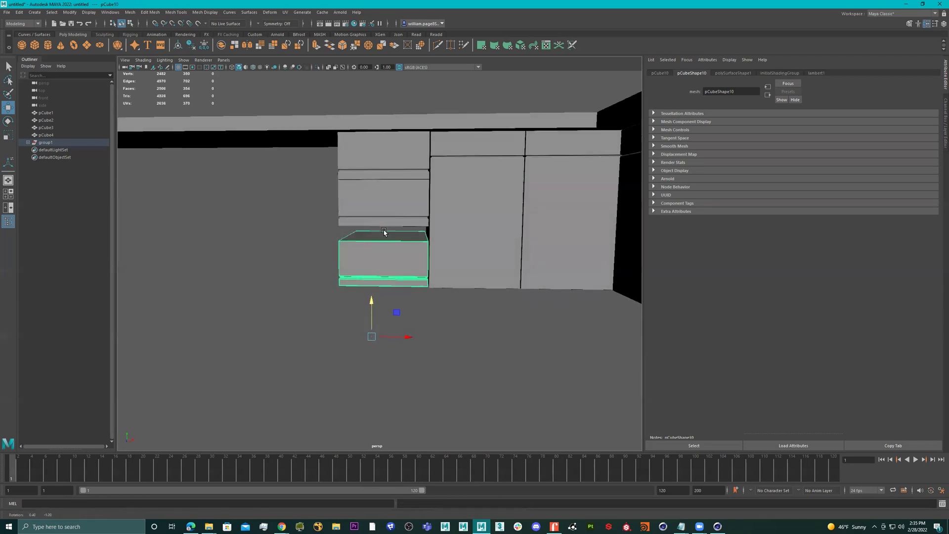
# Scale the upper two drawer blocks taller together and shift them to close the gap above the bottom drawer.
pyautogui.click(384, 202)
pyautogui.keyDown('shift'); pyautogui.click(382, 154); pyautogui.keyUp('shift')
pyautogui.press('r')
pyautogui.moveTo(370, 213); pyautogui.dragTo(370, 241)
pyautogui.press('w')
pyautogui.press('r')
pyautogui.press('w')
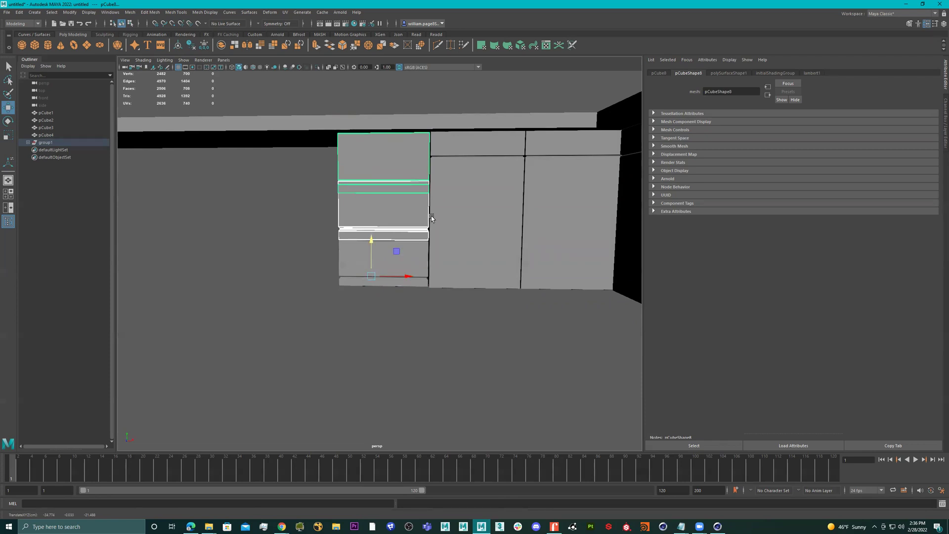
pyautogui.keyDown('alt'); pyautogui.moveTo(430, 216); pyautogui.dragTo(375, 248); pyautogui.keyUp('alt')
pyautogui.press('r')
pyautogui.press('w')
pyautogui.scroll(-2, 374, 232)
pyautogui.rightClick(388, 221)
pyautogui.moveTo(388, 222); pyautogui.dragTo(424, 211, button='right')
pyautogui.keyDown('alt'); pyautogui.moveTo(403, 180); pyautogui.dragTo(410, 185); pyautogui.keyUp('alt')
pyautogui.keyDown('alt'); pyautogui.moveTo(410, 184); pyautogui.dragTo(396, 200, button='right'); pyautogui.keyUp('alt')
pyautogui.keyDown('alt'); pyautogui.moveTo(395, 200); pyautogui.dragTo(419, 184, button='middle'); pyautogui.keyUp('alt')
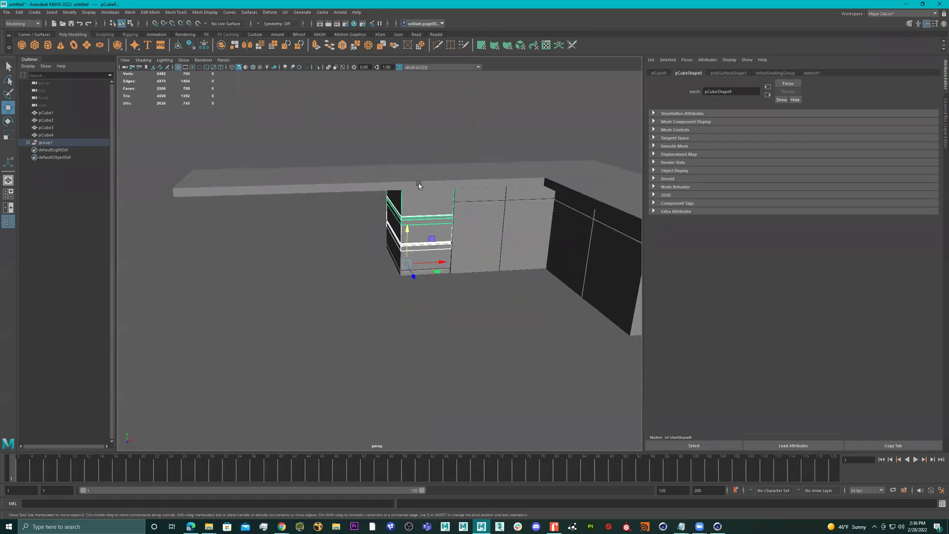
# Lower the top drawer block's upper vertices so it ends just beneath the tabletop.
pyautogui.click(497, 227)
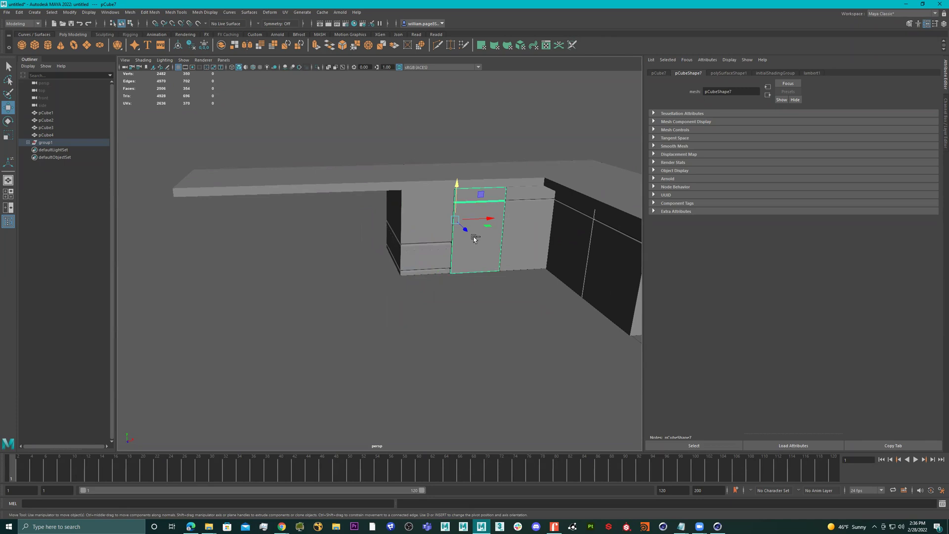
pyautogui.click(431, 200)
pyautogui.keyDown('alt'); pyautogui.moveTo(431, 200); pyautogui.dragTo(410, 216); pyautogui.keyUp('alt')
pyautogui.rightClick(421, 132)
pyautogui.moveTo(328, 86); pyautogui.dragTo(496, 149)
pyautogui.click(428, 150)
pyautogui.moveTo(428, 150); pyautogui.dragTo(358, 150, button='right')
pyautogui.moveTo(331, 98); pyautogui.dragTo(515, 155)
pyautogui.moveTo(422, 96); pyautogui.dragTo(436, 168)
pyautogui.moveTo(436, 168); pyautogui.dragTo(474, 157, button='right')
pyautogui.keyDown('alt'); pyautogui.moveTo(481, 157); pyautogui.dragTo(484, 159); pyautogui.keyUp('alt')
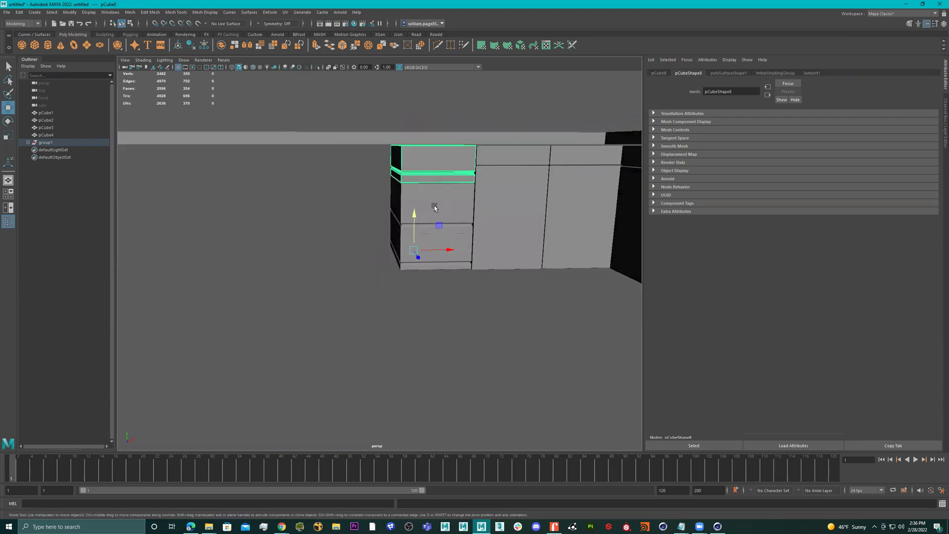
# Lower the middle drawer block's upper vertices so it fits beneath the top drawer.
pyautogui.click(435, 207)
pyautogui.keyDown('alt'); pyautogui.moveTo(435, 207); pyautogui.dragTo(461, 223, button='right'); pyautogui.keyUp('alt')
pyautogui.keyDown('alt'); pyautogui.moveTo(461, 223); pyautogui.dragTo(429, 203); pyautogui.keyUp('alt')
pyautogui.moveTo(432, 155); pyautogui.dragTo(420, 164, button='right')
pyautogui.moveTo(351, 151); pyautogui.dragTo(559, 216)
pyautogui.moveTo(446, 158); pyautogui.dragTo(451, 179)
pyautogui.moveTo(450, 179); pyautogui.dragTo(490, 166, button='right')
pyautogui.keyDown('alt'); pyautogui.moveTo(512, 138); pyautogui.dragTo(401, 164); pyautogui.keyUp('alt')
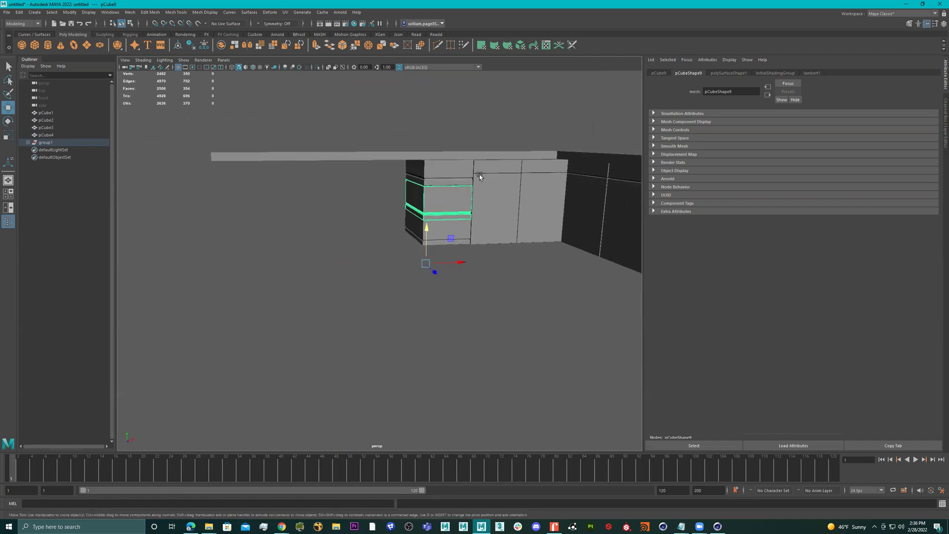
# Place a duplicate cabinet on the outer side of the drawer stack and shorten the tabletop return to overhang it slightly.
pyautogui.click(502, 194)
pyautogui.moveTo(502, 197)
pyautogui.keyDown('alt'); pyautogui.mouseDown()
pyautogui.moveTo(484, 212)
pyautogui.moveTo(463, 198)
pyautogui.moveTo(416, 198)
pyautogui.moveTo(468, 194)
pyautogui.moveTo(425, 183)
pyautogui.mouseUp(); pyautogui.keyUp('alt')
pyautogui.click(336, 147)
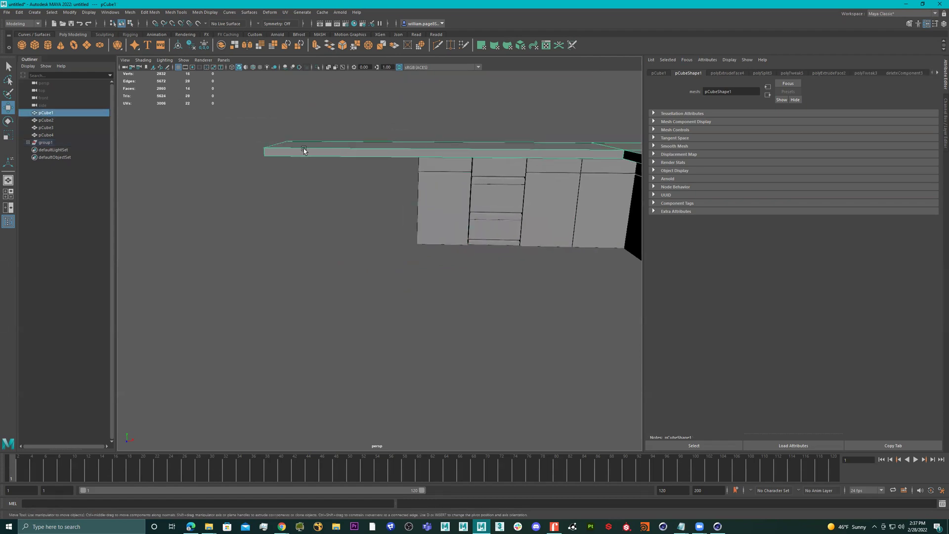
pyautogui.moveTo(304, 149); pyautogui.dragTo(238, 147, button='right')
pyautogui.moveTo(214, 113); pyautogui.dragTo(345, 217)
pyautogui.moveTo(316, 150); pyautogui.dragTo(416, 162)
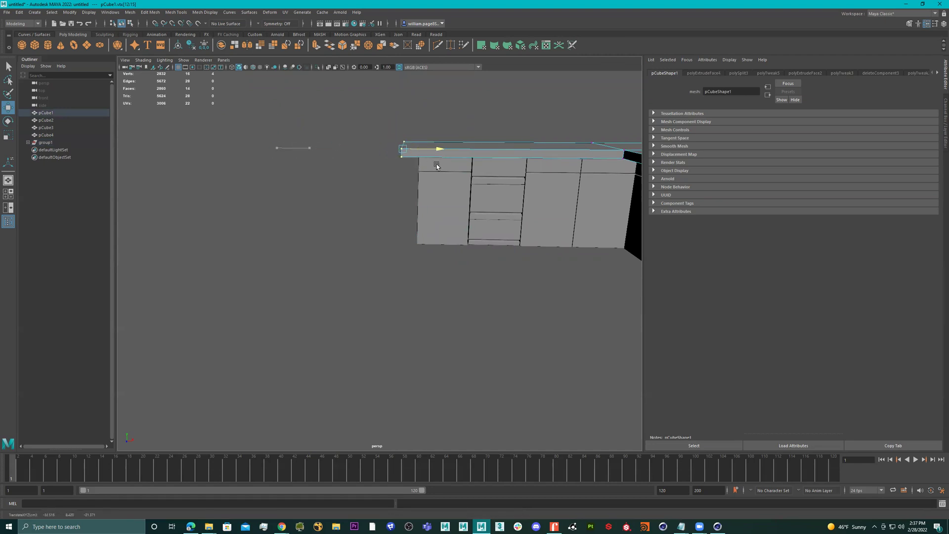
# Bevel all edges of the L-shaped tabletop with a fraction of 0.17 and 3 segments.
pyautogui.keyDown('alt'); pyautogui.moveTo(446, 169); pyautogui.dragTo(379, 193); pyautogui.keyUp('alt')
pyautogui.keyDown('alt'); pyautogui.moveTo(490, 117); pyautogui.dragTo(364, 162, button='right'); pyautogui.keyUp('alt')
pyautogui.keyDown('alt'); pyautogui.moveTo(364, 163); pyautogui.dragTo(385, 190); pyautogui.keyUp('alt')
pyautogui.moveTo(385, 192); pyautogui.dragTo(389, 167, button='right')
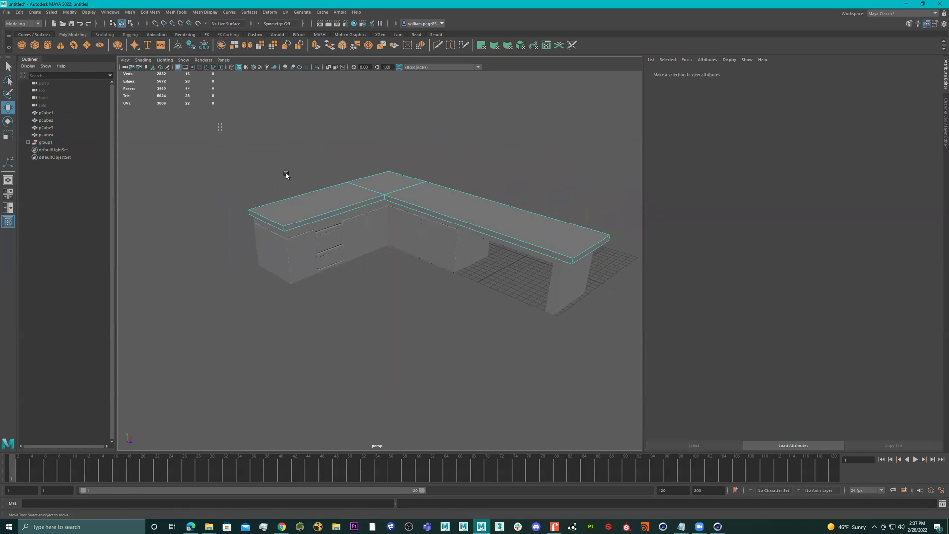
pyautogui.moveTo(286, 173); pyautogui.dragTo(638, 371)
pyautogui.keyDown('shift'); pyautogui.moveTo(417, 229); pyautogui.dragTo(453, 230, button='right'); pyautogui.keyUp('shift')
pyautogui.keyDown('alt'); pyautogui.moveTo(364, 212); pyautogui.dragTo(509, 225, button='right'); pyautogui.keyUp('alt')
pyautogui.keyDown('alt'); pyautogui.moveTo(403, 270); pyautogui.dragTo(520, 335, button='middle'); pyautogui.keyUp('alt')
pyautogui.keyDown('alt'); pyautogui.moveTo(440, 292); pyautogui.dragTo(537, 297, button='right'); pyautogui.keyUp('alt')
pyautogui.moveTo(515, 271)
pyautogui.mouseDown()
pyautogui.moveTo(504, 269)
pyautogui.moveTo(522, 277)
pyautogui.mouseUp()
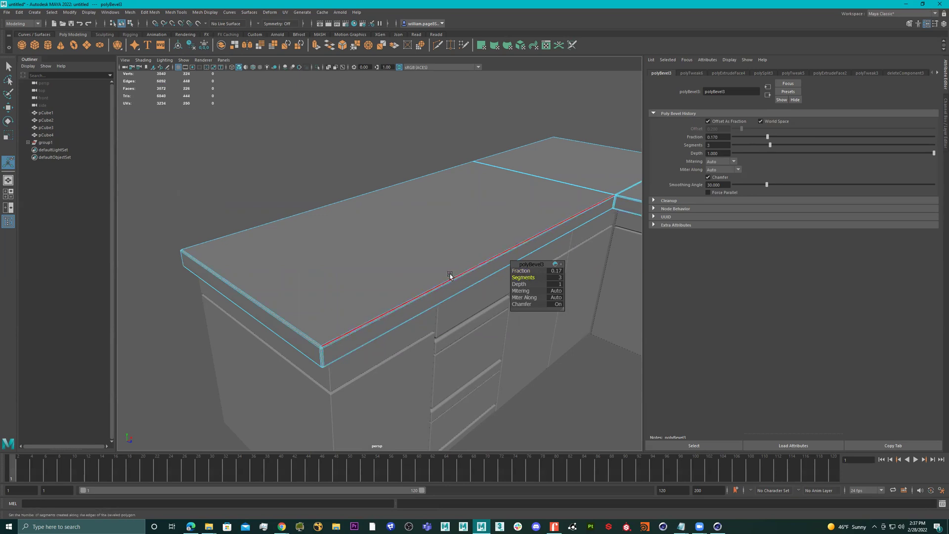
pyautogui.press('q')
pyautogui.moveTo(417, 271); pyautogui.dragTo(534, 161, button='right')
pyautogui.click(382, 113)
# Bevel all edges of the leg panel and its apron with a fraction of 0.1 and 2 segments.
pyautogui.keyDown('alt'); pyautogui.moveTo(383, 198); pyautogui.dragTo(329, 216, button='right'); pyautogui.keyUp('alt')
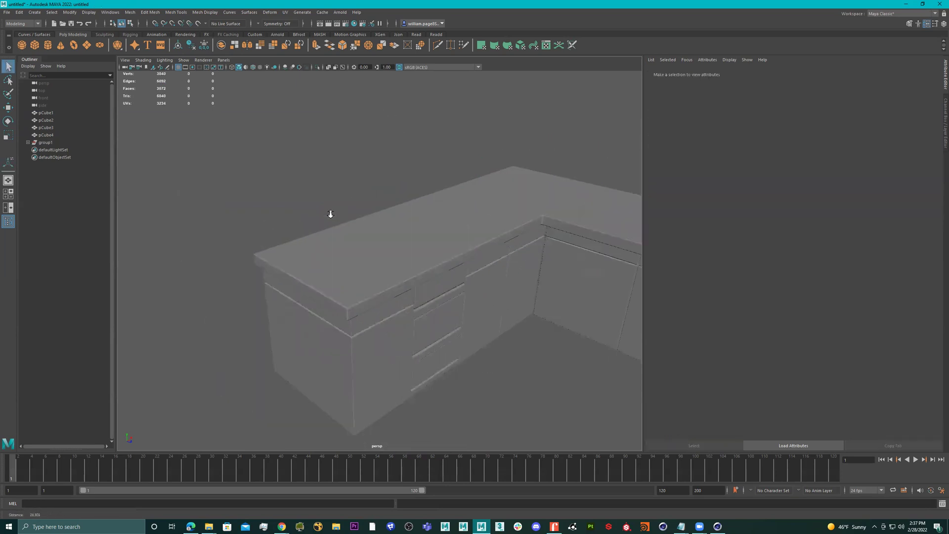
pyautogui.keyDown('alt'); pyautogui.moveTo(450, 227); pyautogui.dragTo(437, 248); pyautogui.keyUp('alt')
pyautogui.keyDown('alt'); pyautogui.moveTo(437, 248); pyautogui.dragTo(351, 257, button='right'); pyautogui.keyUp('alt')
pyautogui.keyDown('alt'); pyautogui.moveTo(352, 257); pyautogui.dragTo(381, 254); pyautogui.keyUp('alt')
pyautogui.keyDown('alt'); pyautogui.moveTo(381, 254); pyautogui.dragTo(322, 243, button='middle'); pyautogui.keyUp('alt')
pyautogui.moveTo(322, 244)
pyautogui.keyDown('alt'); pyautogui.mouseDown()
pyautogui.moveTo(324, 219)
pyautogui.moveTo(281, 209)
pyautogui.moveTo(340, 240)
pyautogui.mouseUp(); pyautogui.keyUp('alt')
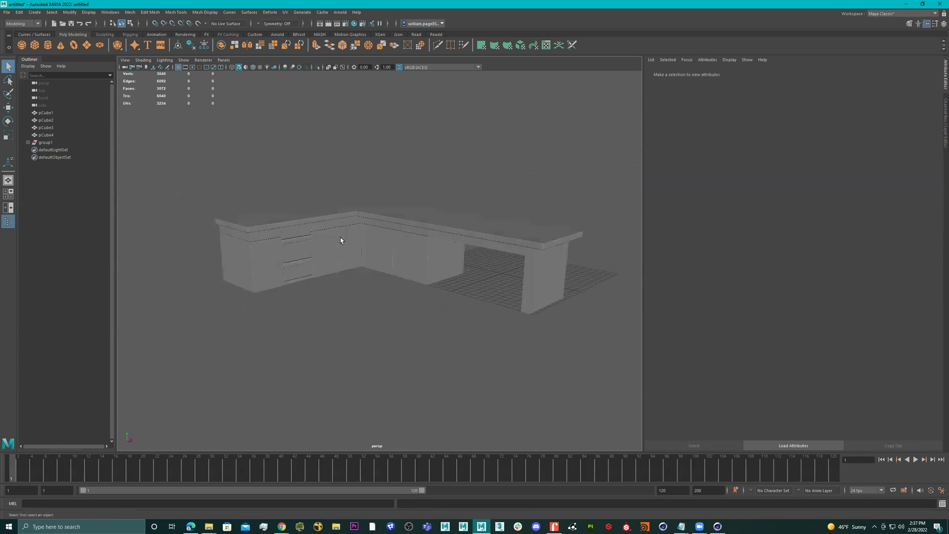
pyautogui.click(541, 281)
pyautogui.keyDown('alt'); pyautogui.moveTo(542, 281); pyautogui.dragTo(545, 262); pyautogui.keyUp('alt')
pyautogui.moveTo(544, 260); pyautogui.dragTo(611, 141, button='right')
pyautogui.moveTo(610, 141); pyautogui.dragTo(365, 378)
pyautogui.keyDown('shift'); pyautogui.moveTo(532, 260); pyautogui.dragTo(569, 262, button='right'); pyautogui.keyUp('shift')
pyautogui.scroll(4, 563, 252)
pyautogui.keyDown('alt'); pyautogui.moveTo(564, 248); pyautogui.dragTo(485, 244, button='middle'); pyautogui.keyUp('alt')
pyautogui.moveTo(521, 271); pyautogui.dragTo(506, 270)
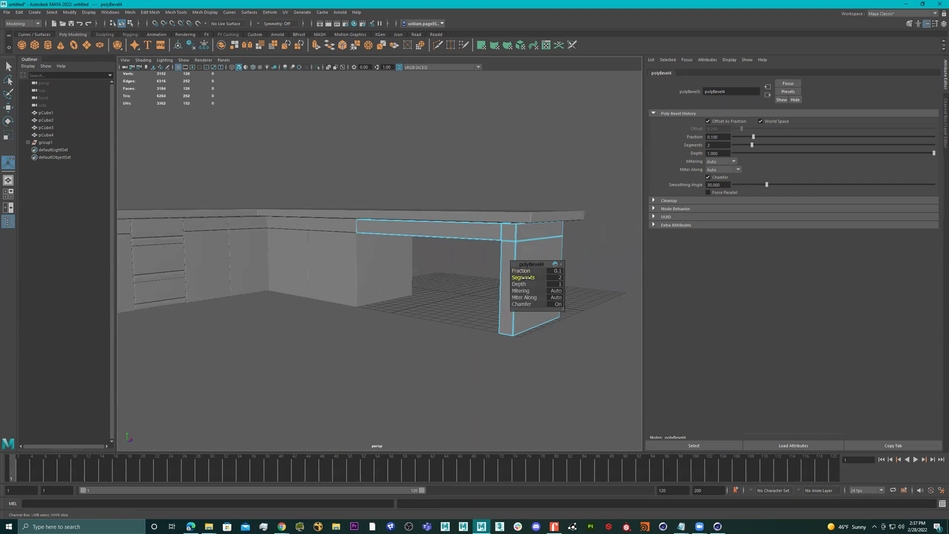
pyautogui.click(588, 147)
# Examine the beveled tabletop and leg panel from several angles.
pyautogui.keyDown('alt'); pyautogui.moveTo(559, 178); pyautogui.dragTo(497, 225); pyautogui.keyUp('alt')
pyautogui.click(519, 221)
pyautogui.keyDown('alt'); pyautogui.moveTo(520, 222); pyautogui.dragTo(470, 215, button='middle'); pyautogui.keyUp('alt')
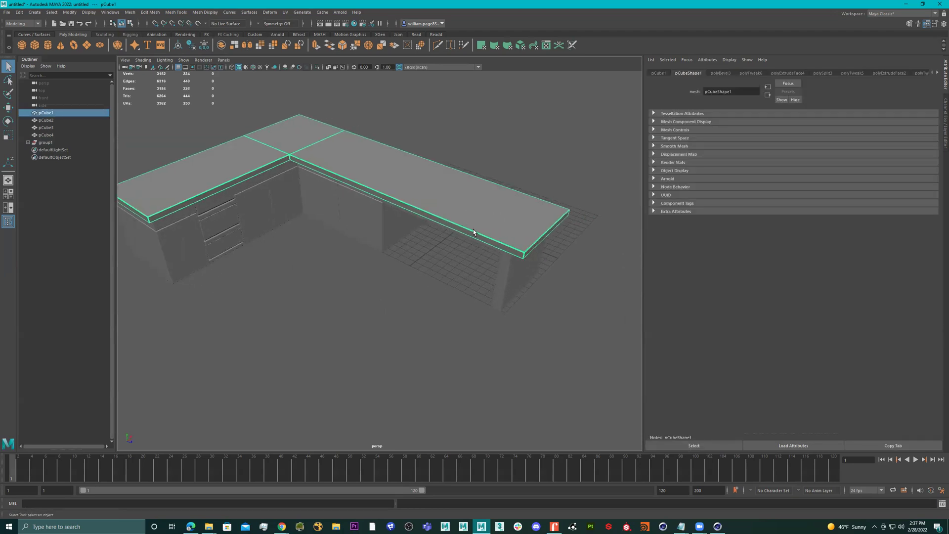
pyautogui.keyDown('alt'); pyautogui.moveTo(469, 215); pyautogui.dragTo(600, 256, button='right'); pyautogui.keyUp('alt')
pyautogui.keyDown('alt'); pyautogui.moveTo(600, 256); pyautogui.dragTo(459, 229, button='middle'); pyautogui.keyUp('alt')
pyautogui.keyDown('alt'); pyautogui.moveTo(460, 229); pyautogui.dragTo(499, 238); pyautogui.keyUp('alt')
pyautogui.keyDown('alt'); pyautogui.moveTo(499, 238); pyautogui.dragTo(554, 262, button='right'); pyautogui.keyUp('alt')
pyautogui.scroll(-5, 353, 240)
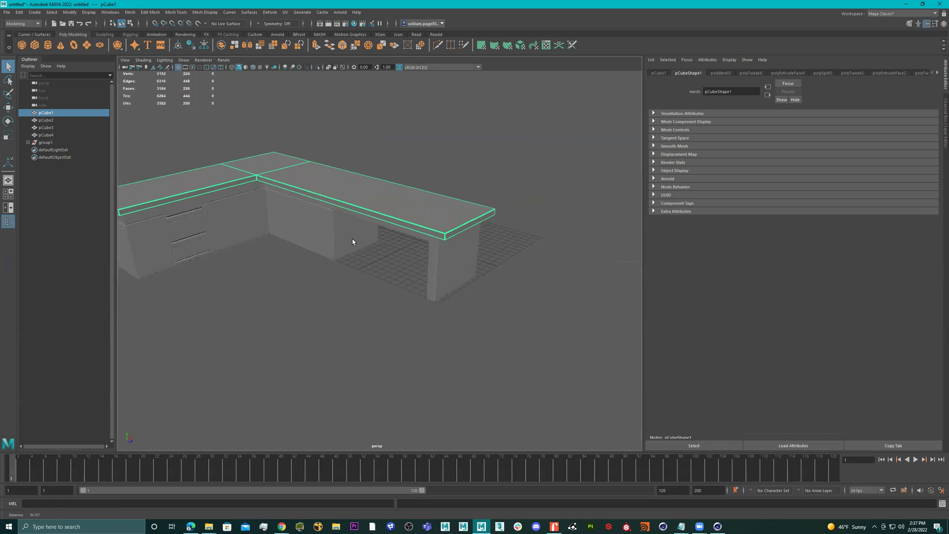
pyautogui.keyDown('alt'); pyautogui.moveTo(354, 240); pyautogui.dragTo(386, 256); pyautogui.keyUp('alt')
pyautogui.keyDown('alt'); pyautogui.moveTo(386, 256); pyautogui.dragTo(374, 251, button='middle'); pyautogui.keyUp('alt')
pyautogui.keyDown('alt'); pyautogui.moveTo(395, 245); pyautogui.dragTo(419, 250); pyautogui.keyUp('alt')
pyautogui.keyDown('alt'); pyautogui.moveTo(419, 251); pyautogui.dragTo(371, 258, button='middle'); pyautogui.keyUp('alt')
# Create a polygon cube, scale it up well beyond the desk's height, and place it behind the desk's long side.
pyautogui.click(34, 45)
pyautogui.press('r')
pyautogui.moveTo(490, 288); pyautogui.dragTo(680, 417)
pyautogui.keyDown('alt'); pyautogui.moveTo(396, 287); pyautogui.dragTo(430, 267); pyautogui.keyUp('alt')
pyautogui.press('w')
pyautogui.scroll(5, 410, 269)
pyautogui.keyDown('alt'); pyautogui.moveTo(548, 317); pyautogui.dragTo(410, 234, button='middle'); pyautogui.keyUp('alt')
pyautogui.moveTo(385, 248); pyautogui.dragTo(446, 183)
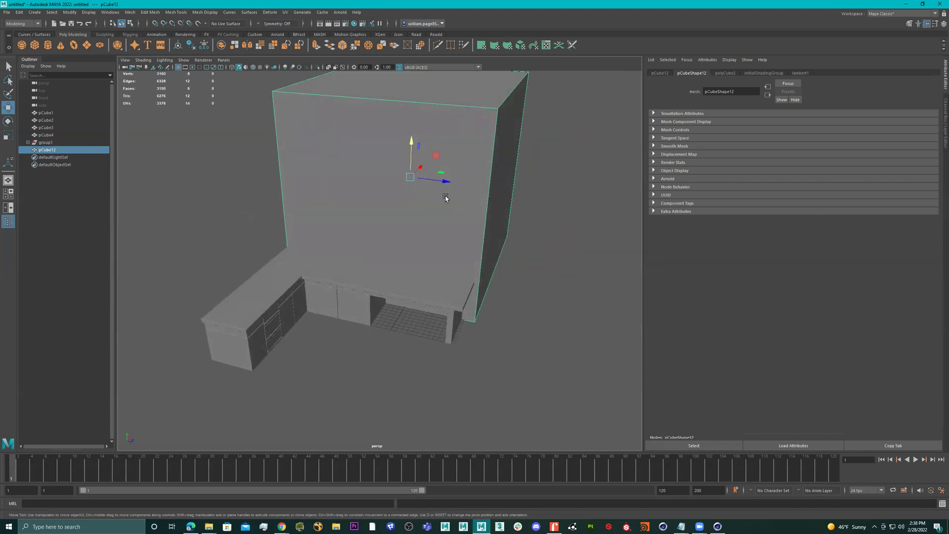
# Pull the cube's end face in towards the desk's end and delete every face except the wall plane behind the desk.
pyautogui.press('r')
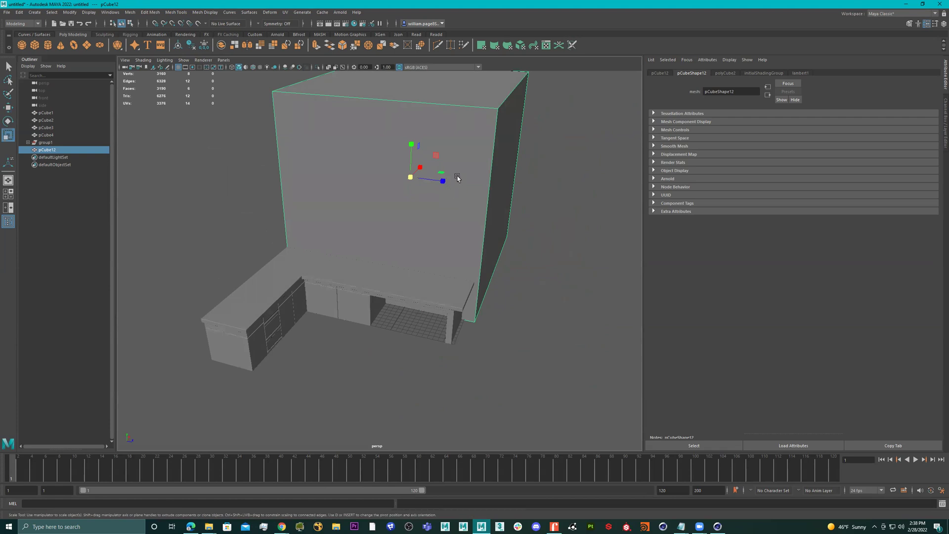
pyautogui.moveTo(458, 180); pyautogui.dragTo(500, 184, button='right')
pyautogui.click(500, 186)
pyautogui.press('w')
pyautogui.moveTo(531, 194); pyautogui.dragTo(466, 184)
pyautogui.moveTo(466, 183); pyautogui.dragTo(467, 219, button='right')
pyautogui.scroll(-3, 551, 155)
pyautogui.moveTo(573, 115); pyautogui.dragTo(460, 360)
pyautogui.press('Delete')
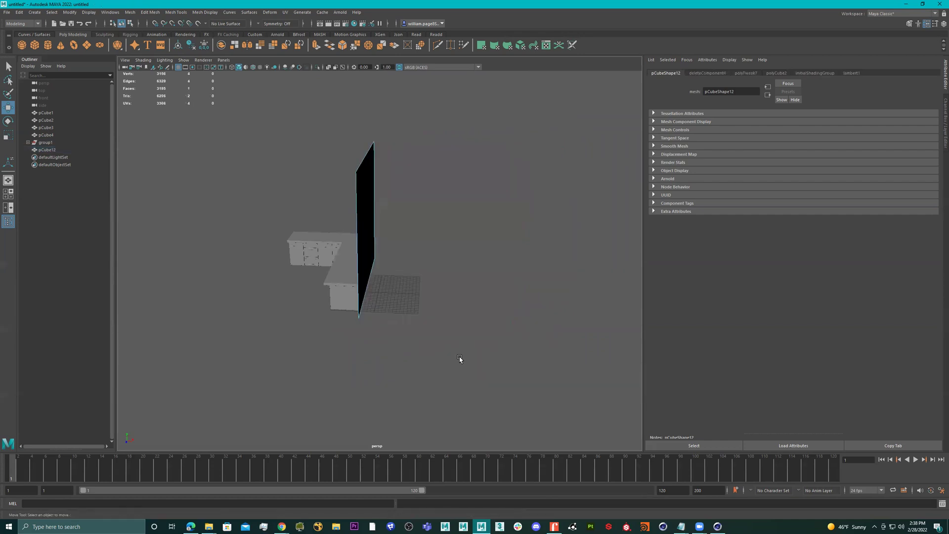
# Cut two vertical and two horizontal edge loops across the wall plane to outline a window.
pyautogui.keyDown('alt'); pyautogui.moveTo(458, 357); pyautogui.dragTo(377, 208); pyautogui.keyUp('alt')
pyautogui.moveTo(377, 208); pyautogui.dragTo(430, 92, button='right')
pyautogui.click(418, 45)
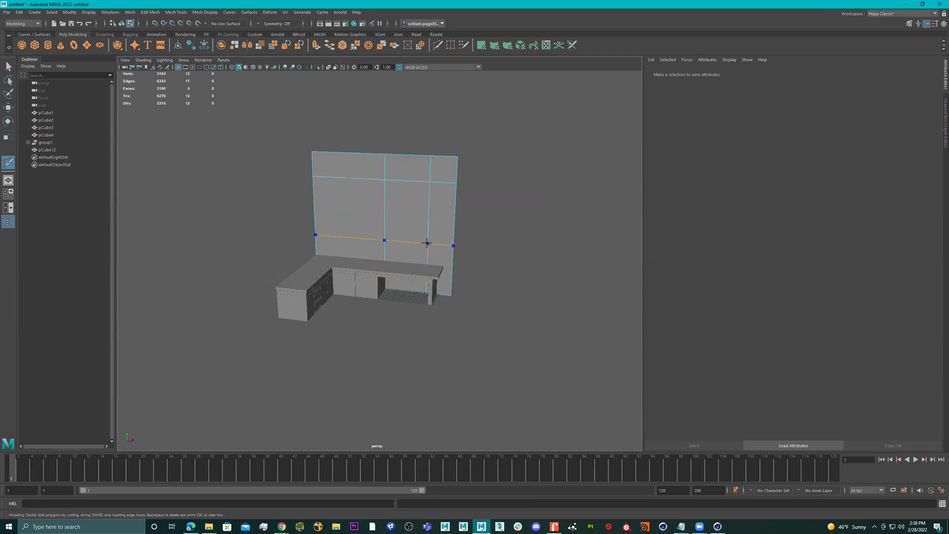
pyautogui.keyDown('alt'); pyautogui.moveTo(424, 238); pyautogui.dragTo(427, 227); pyautogui.keyUp('alt')
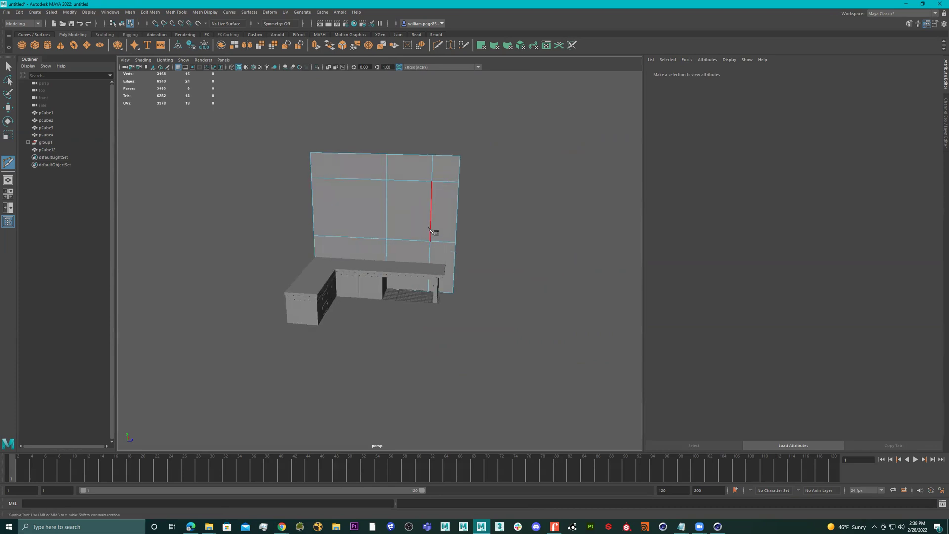
# Move the two vertical loops closer together and lower the lower horizontal loop to proportion the window outline.
pyautogui.moveTo(409, 207); pyautogui.dragTo(373, 206, button='right')
pyautogui.press('q')
pyautogui.moveTo(331, 112); pyautogui.dragTo(418, 351)
pyautogui.press('e')
pyautogui.press('w')
pyautogui.moveTo(410, 226); pyautogui.dragTo(415, 226)
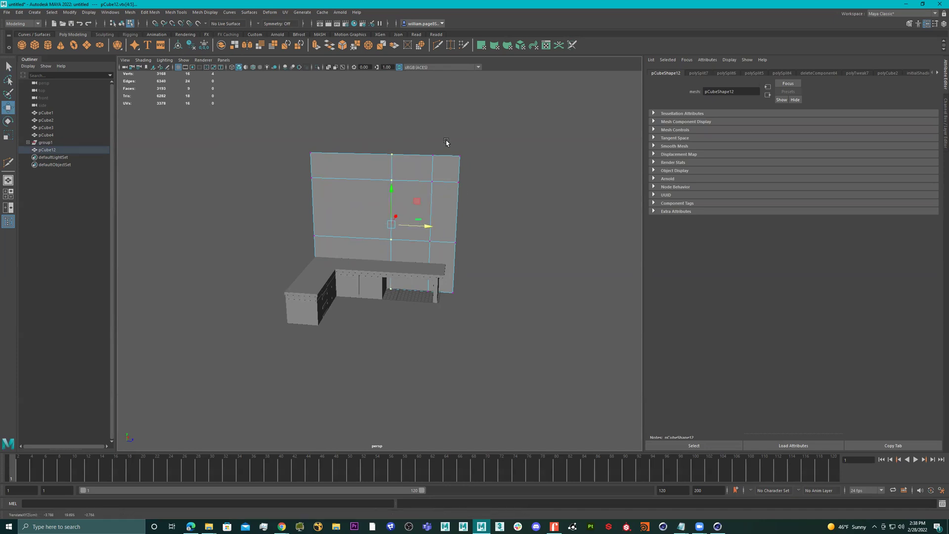
pyautogui.moveTo(445, 141); pyautogui.dragTo(422, 318)
pyautogui.moveTo(460, 228); pyautogui.dragTo(458, 228)
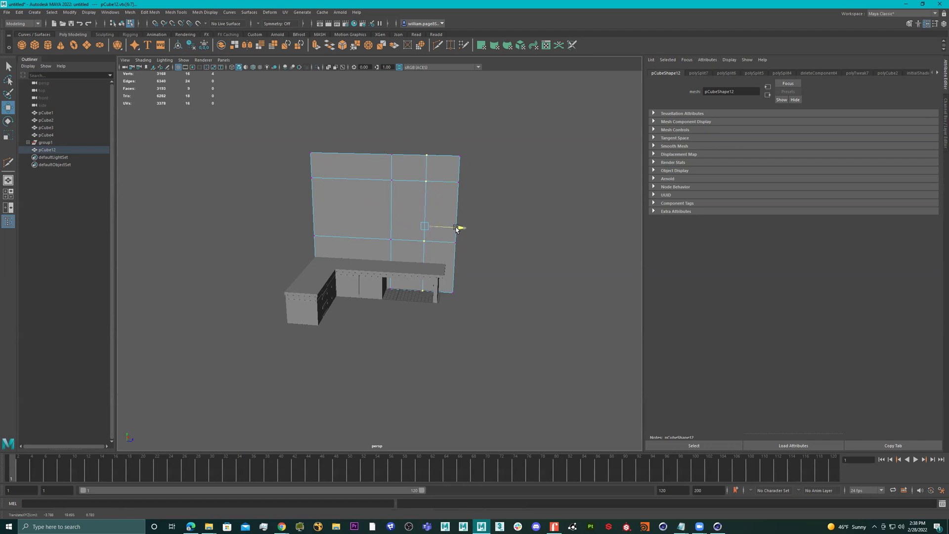
pyautogui.moveTo(515, 219); pyautogui.dragTo(276, 245)
pyautogui.moveTo(382, 207); pyautogui.dragTo(377, 231)
# Delete the wall face enclosed by the loops to open the window.
pyautogui.moveTo(319, 197); pyautogui.dragTo(422, 182, button='right')
pyautogui.keyDown('alt'); pyautogui.moveTo(422, 182); pyautogui.dragTo(469, 183, button='middle'); pyautogui.keyUp('alt')
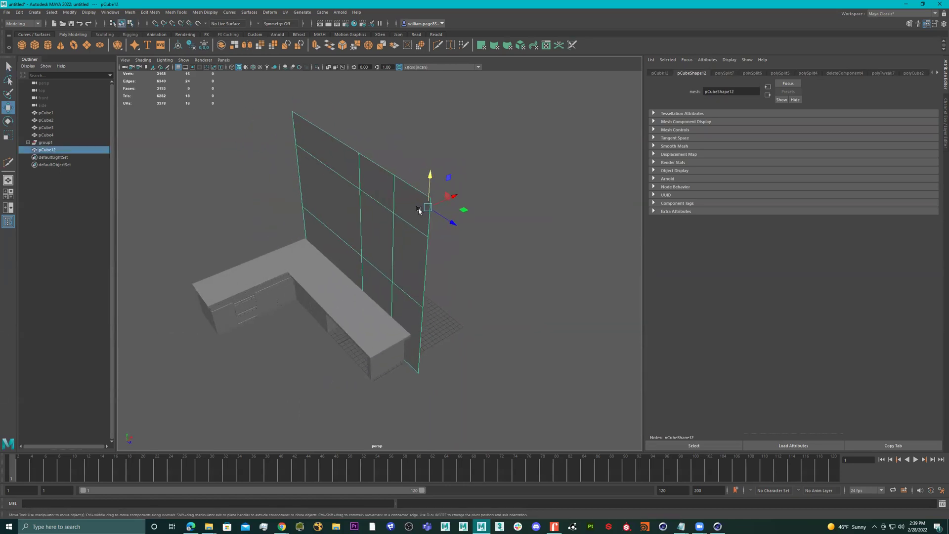
pyautogui.moveTo(378, 232); pyautogui.dragTo(426, 191, button='right')
pyautogui.click(378, 235)
pyautogui.press('Delete')
# Try extruding the whole wall by a local Z translation of 1.012 and shifting it slightly.
pyautogui.hotkey('ctrl', 'e')
pyautogui.moveTo(383, 343); pyautogui.dragTo(381, 347)
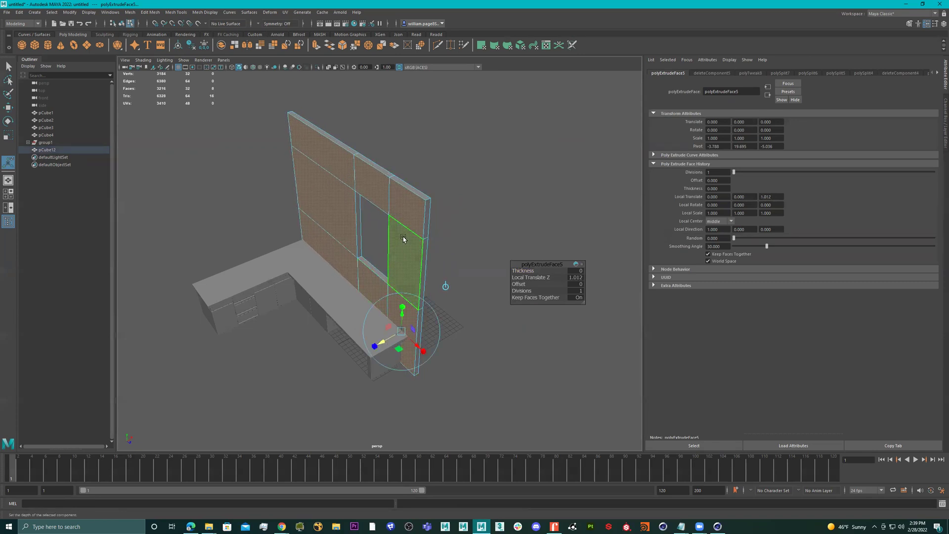
pyautogui.moveTo(404, 233); pyautogui.dragTo(410, 310, button='right')
pyautogui.press('w')
pyautogui.moveTo(443, 203); pyautogui.dragTo(446, 204)
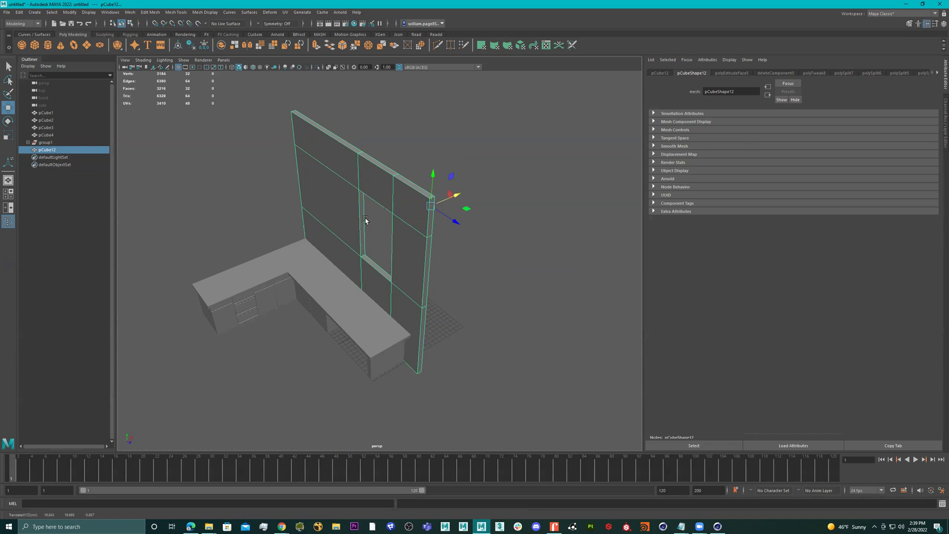
# Undo the wall's shift and extrusion.
pyautogui.keyDown('alt'); pyautogui.moveTo(368, 216); pyautogui.dragTo(453, 210); pyautogui.keyUp('alt')
pyautogui.scroll(3, 452, 212)
pyautogui.keyDown('alt'); pyautogui.moveTo(451, 214); pyautogui.dragTo(434, 221, button='middle'); pyautogui.keyUp('alt')
pyautogui.hotkey('ctrl', 'z')
pyautogui.hotkey('ctrl', 'z')
# Extrude all wall faces with a local Z translation of -1.151 to give the wall thickness.
pyautogui.keyDown('alt'); pyautogui.moveTo(413, 240); pyautogui.dragTo(419, 206); pyautogui.keyUp('alt')
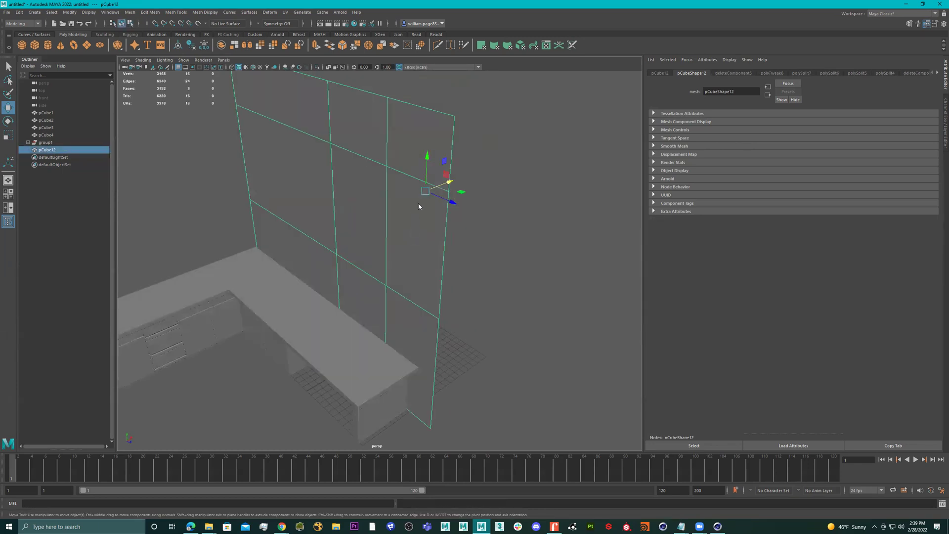
pyautogui.rightClick(419, 205)
pyautogui.scroll(-2, 407, 244)
pyautogui.rightClick(404, 241)
pyautogui.click(403, 261)
pyautogui.click(415, 248)
pyautogui.hotkey('ctrl', 'e')
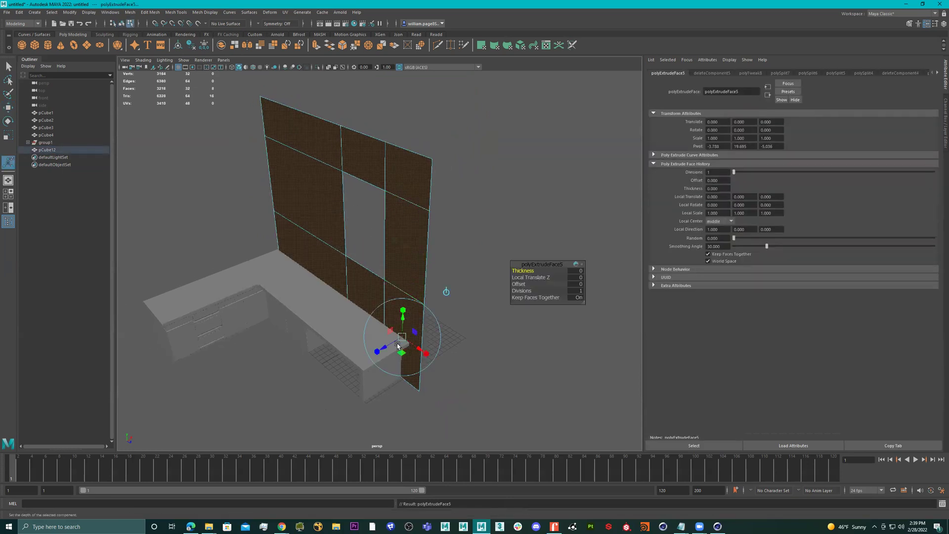
pyautogui.moveTo(385, 348); pyautogui.dragTo(390, 345)
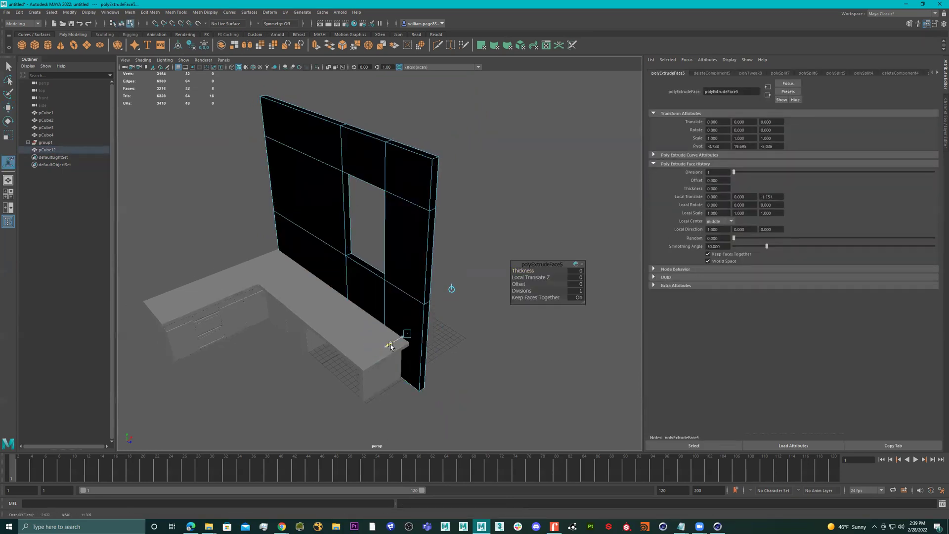
# Reverse the normals of all the wall's faces.
pyautogui.moveTo(403, 243); pyautogui.dragTo(519, 165, button='right')
pyautogui.rightClick(406, 223)
pyautogui.moveTo(406, 223); pyautogui.dragTo(409, 238, button='right')
pyautogui.doubleClick(408, 239)
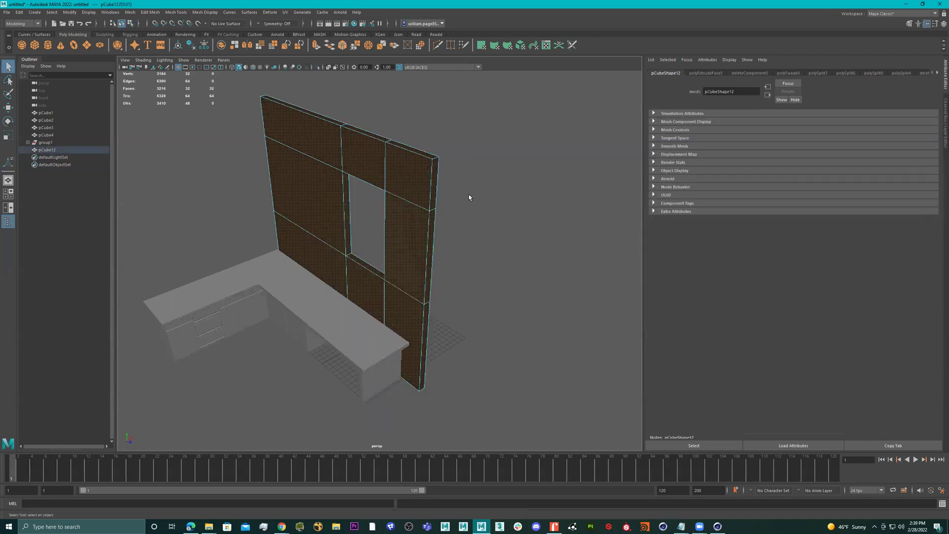
pyautogui.keyDown('shift'); pyautogui.moveTo(469, 195); pyautogui.dragTo(536, 210, button='right'); pyautogui.keyUp('shift')
pyautogui.press('w')
# Cut two parallel edge loops around the inner sides of the window opening.
pyautogui.moveTo(419, 197); pyautogui.dragTo(457, 182, button='right')
pyautogui.keyDown('alt'); pyautogui.moveTo(458, 182); pyautogui.dragTo(459, 205, button='middle'); pyautogui.keyUp('alt')
pyautogui.keyDown('alt'); pyautogui.moveTo(460, 206); pyautogui.dragTo(478, 216); pyautogui.keyUp('alt')
pyautogui.keyDown('alt'); pyautogui.moveTo(421, 185); pyautogui.dragTo(550, 197, button='right'); pyautogui.keyUp('alt')
pyautogui.click(438, 46)
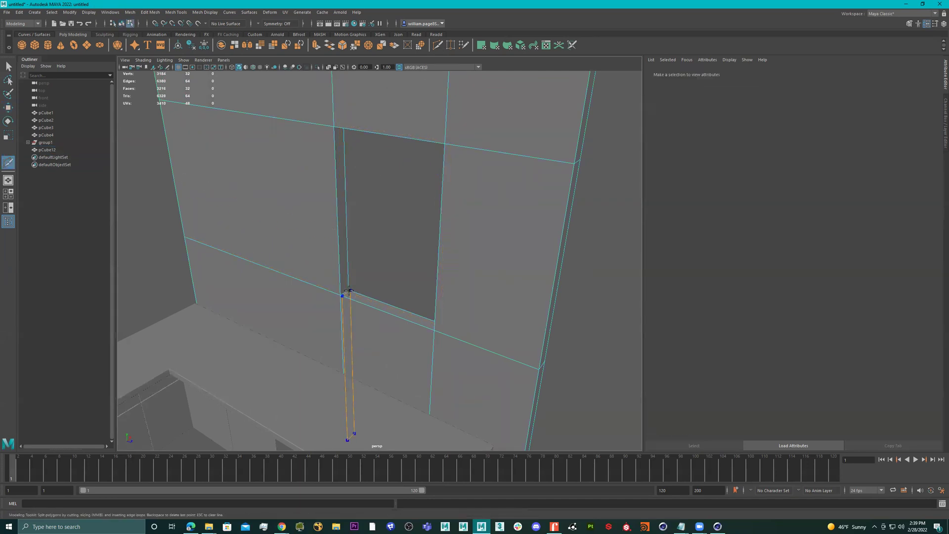
pyautogui.keyDown('ctrl'); pyautogui.click(342, 294); pyautogui.keyUp('ctrl')
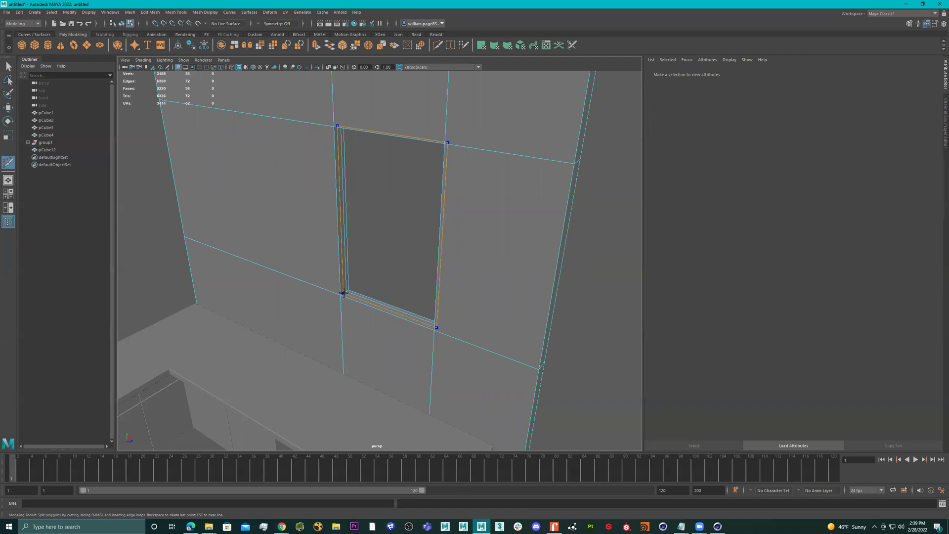
pyautogui.keyDown('ctrl'); pyautogui.click(347, 292); pyautogui.keyUp('ctrl')
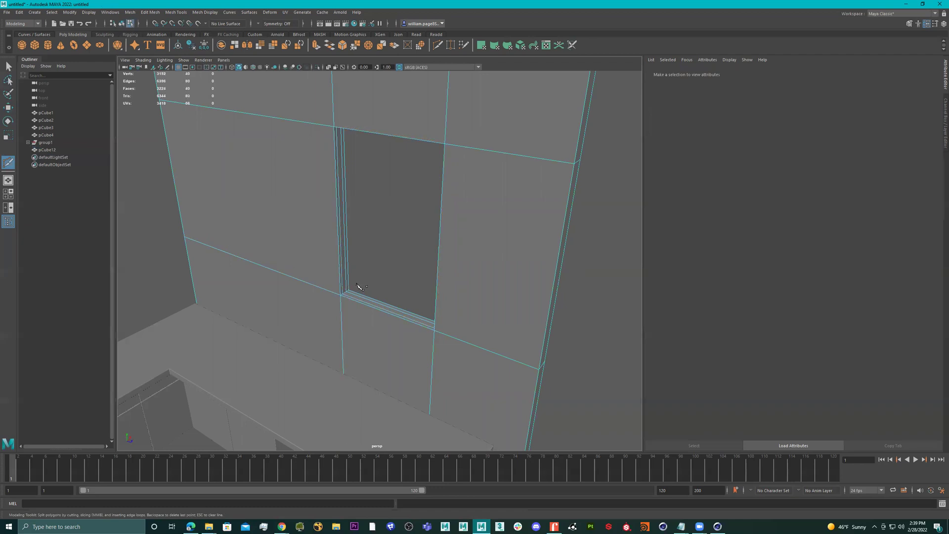
# Extrude the middle strip of faces around the inside of the window opening to form a raised window frame.
pyautogui.press('q')
pyautogui.click(349, 295)
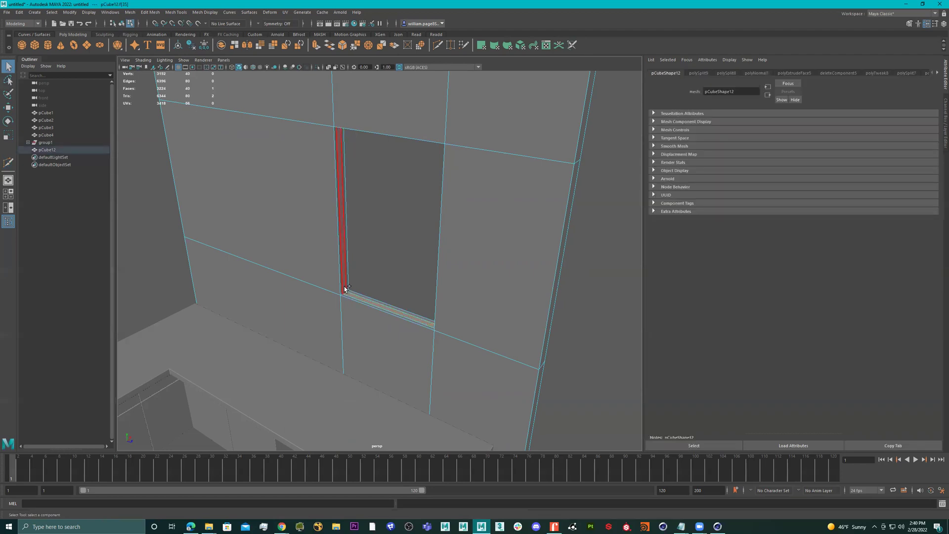
pyautogui.keyDown('shift'); pyautogui.click(345, 289); pyautogui.keyUp('shift')
pyautogui.keyDown('alt'); pyautogui.moveTo(402, 229); pyautogui.dragTo(434, 216); pyautogui.keyUp('alt')
pyautogui.keyDown('alt'); pyautogui.moveTo(434, 216); pyautogui.dragTo(360, 295, button='middle'); pyautogui.keyUp('alt')
pyautogui.keyDown('alt'); pyautogui.moveTo(361, 294); pyautogui.dragTo(352, 315); pyautogui.keyUp('alt')
pyautogui.hotkey('ctrl', 'e')
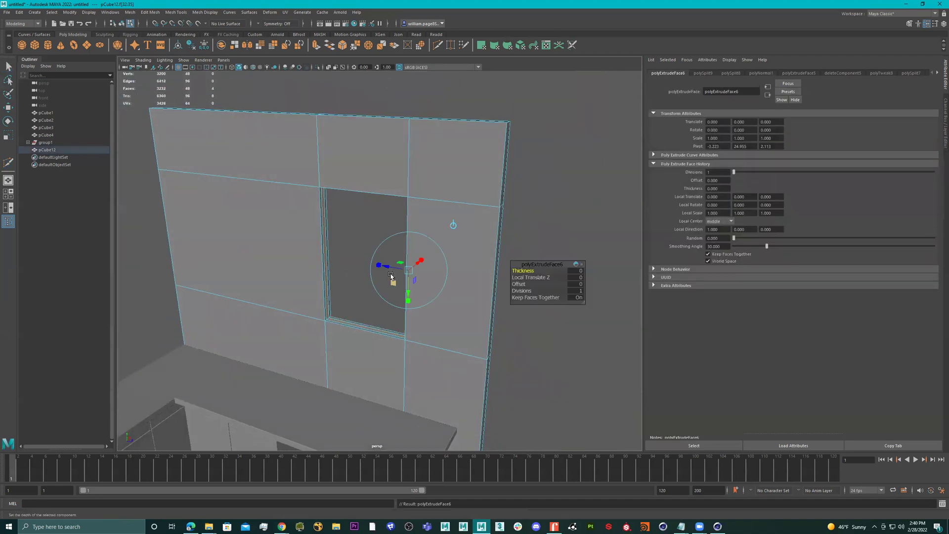
pyautogui.scroll(3, 476, 292)
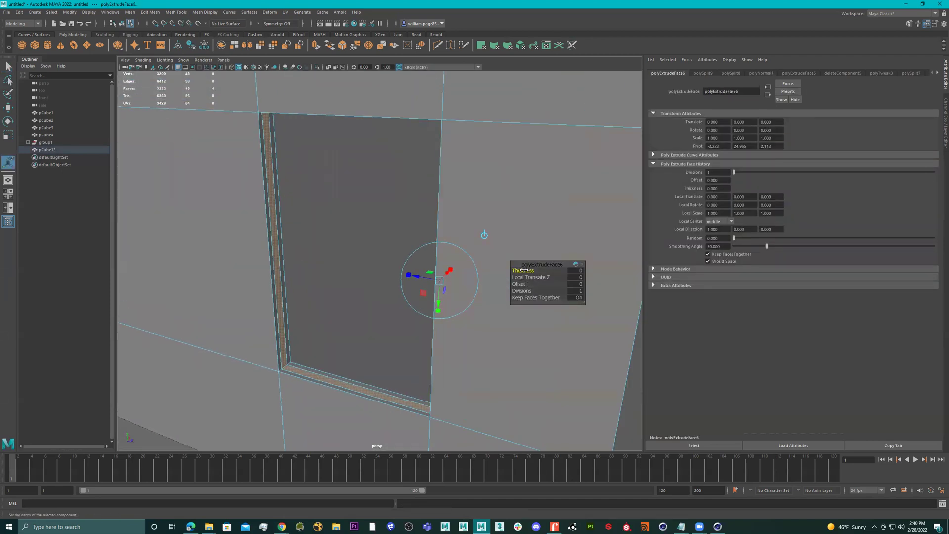
pyautogui.moveTo(524, 271); pyautogui.dragTo(262, 221)
pyautogui.moveTo(264, 221); pyautogui.dragTo(355, 185, button='right')
# Create a new polygon cube, scale it up, and position it at the window opening.
pyautogui.scroll(-3, 346, 195)
pyautogui.keyDown('alt'); pyautogui.moveTo(314, 205); pyautogui.dragTo(446, 226); pyautogui.keyUp('alt')
pyautogui.moveTo(449, 226); pyautogui.dragTo(475, 216, button='right')
pyautogui.keyDown('alt'); pyautogui.moveTo(474, 216); pyautogui.dragTo(366, 209, button='right'); pyautogui.keyUp('alt')
pyautogui.keyDown('alt'); pyautogui.moveTo(472, 228); pyautogui.dragTo(419, 247); pyautogui.keyUp('alt')
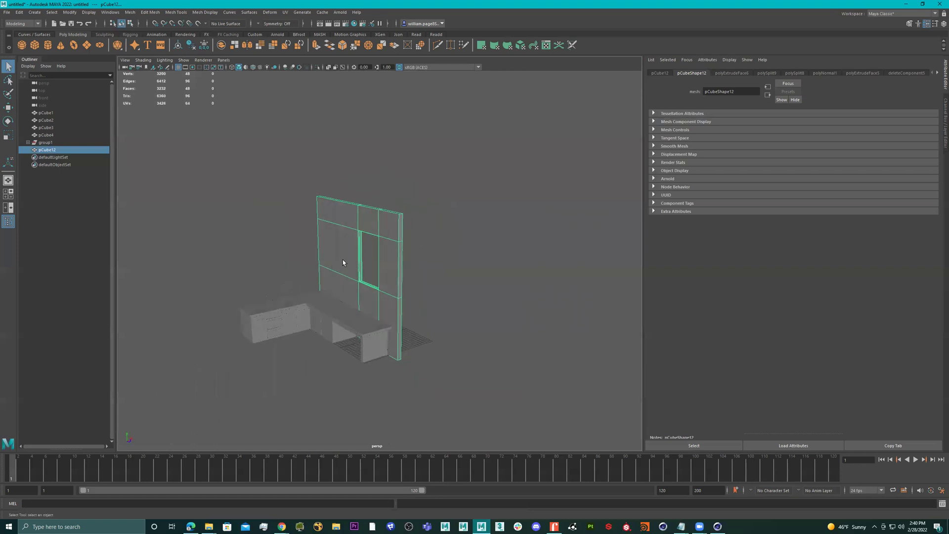
pyautogui.keyDown('alt'); pyautogui.moveTo(440, 265); pyautogui.dragTo(437, 253); pyautogui.keyUp('alt')
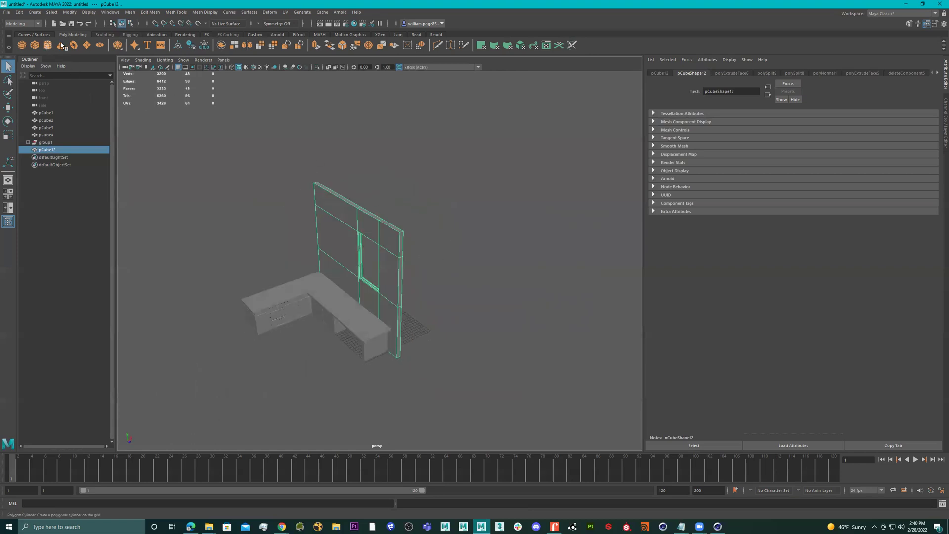
pyautogui.click(35, 45)
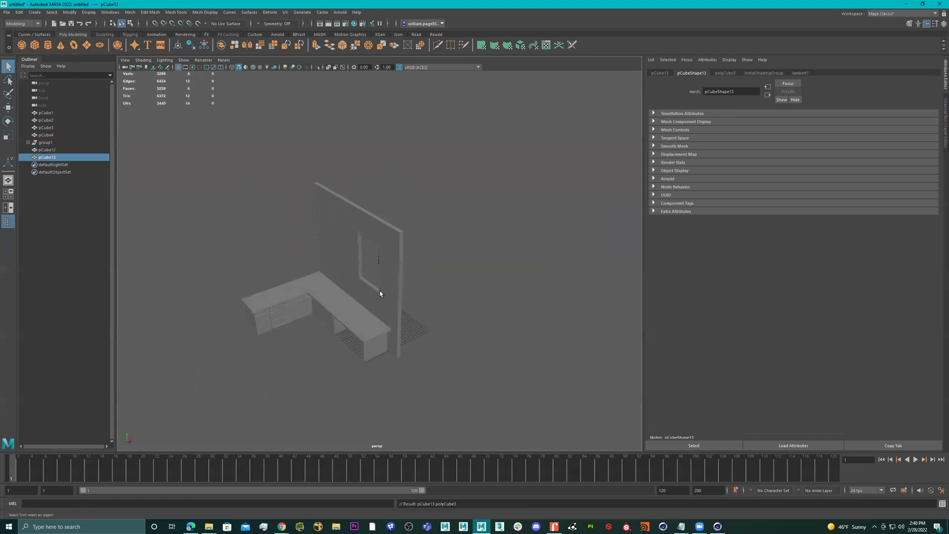
pyautogui.press('w')
pyautogui.scroll(4, 466, 206)
pyautogui.press('r')
pyautogui.moveTo(372, 233); pyautogui.dragTo(398, 222)
pyautogui.press('w')
# Delete all of the new cube's faces except one flat window pane and center the pane's pivot.
pyautogui.moveTo(403, 213); pyautogui.dragTo(403, 235, button='right')
pyautogui.keyDown('alt'); pyautogui.moveTo(435, 246); pyautogui.dragTo(420, 245); pyautogui.keyUp('alt')
pyautogui.moveTo(495, 143); pyautogui.dragTo(324, 238)
pyautogui.press('Delete')
pyautogui.moveTo(324, 238); pyautogui.dragTo(348, 219, button='right')
pyautogui.click(180, 44)
# In wireframe, lower the pane's upper vertices and move in the side nearer the desk corner to fit the window opening.
pyautogui.keyDown('alt'); pyautogui.moveTo(319, 176); pyautogui.dragTo(365, 172); pyautogui.keyUp('alt')
pyautogui.moveTo(370, 217)
pyautogui.keyDown('alt'); pyautogui.mouseDown()
pyautogui.moveTo(359, 221)
pyautogui.moveTo(340, 200)
pyautogui.moveTo(330, 226)
pyautogui.moveTo(377, 258)
pyautogui.moveTo(386, 293)
pyautogui.moveTo(364, 284)
pyautogui.moveTo(401, 236)
pyautogui.moveTo(378, 213)
pyautogui.mouseUp(); pyautogui.keyUp('alt')
pyautogui.press('4')
pyautogui.moveTo(376, 199); pyautogui.dragTo(295, 186, button='right')
pyautogui.moveTo(293, 178); pyautogui.dragTo(438, 213)
pyautogui.moveTo(376, 167); pyautogui.dragTo(377, 177)
pyautogui.moveTo(307, 182); pyautogui.dragTo(356, 332)
pyautogui.moveTo(372, 267); pyautogui.dragTo(378, 267)
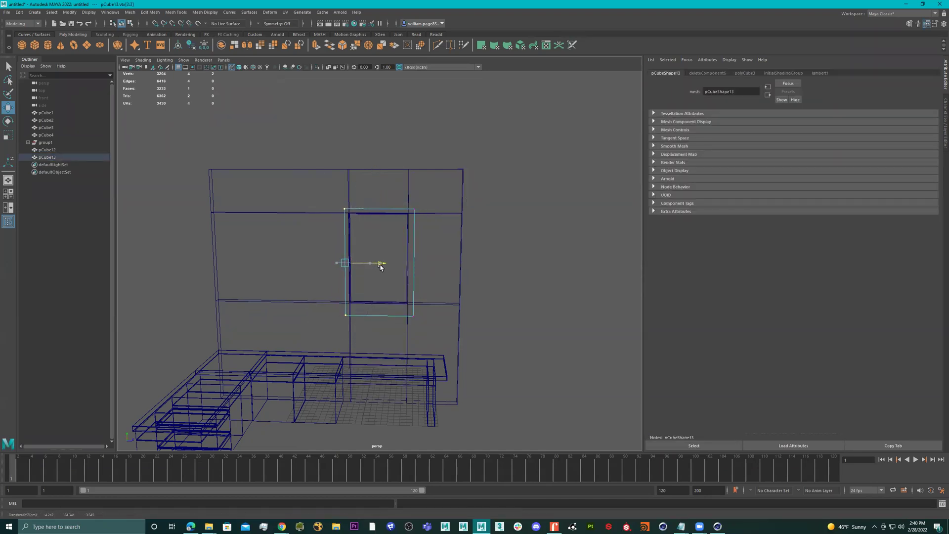
# Raise the pane's lower vertices, fit its outer side to the window opening, and return to shaded object view.
pyautogui.moveTo(447, 303); pyautogui.dragTo(350, 325)
pyautogui.moveTo(380, 291); pyautogui.dragTo(380, 283)
pyautogui.moveTo(435, 190); pyautogui.dragTo(391, 338)
pyautogui.moveTo(450, 261); pyautogui.dragTo(369, 243)
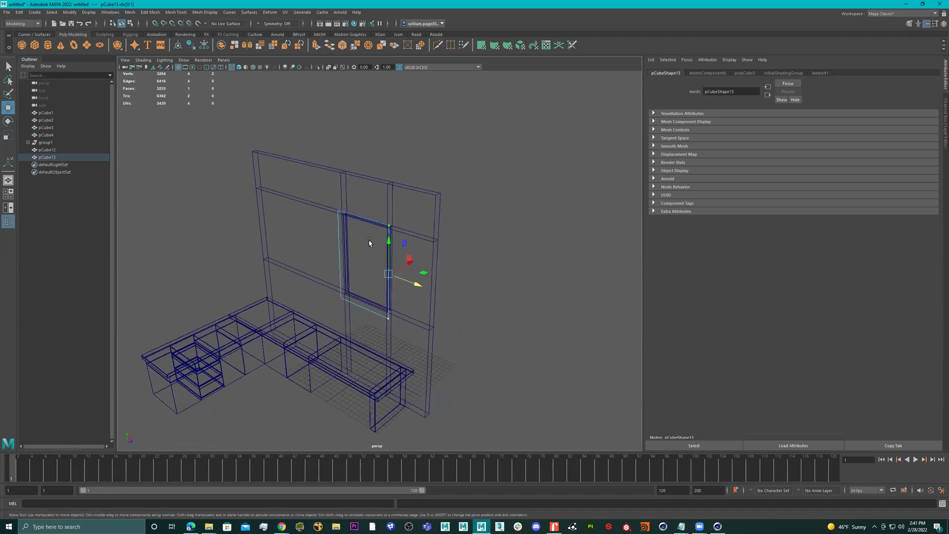
pyautogui.press('5')
pyautogui.moveTo(366, 246); pyautogui.dragTo(402, 235, button='right')
pyautogui.moveTo(391, 250)
pyautogui.keyDown('alt'); pyautogui.mouseDown()
pyautogui.moveTo(365, 263)
pyautogui.moveTo(388, 250)
pyautogui.moveTo(509, 261)
pyautogui.moveTo(377, 312)
pyautogui.moveTo(428, 282)
pyautogui.moveTo(415, 307)
pyautogui.moveTo(334, 307)
pyautogui.moveTo(403, 280)
pyautogui.moveTo(354, 302)
pyautogui.moveTo(360, 265)
pyautogui.moveTo(434, 254)
pyautogui.moveTo(473, 290)
pyautogui.moveTo(415, 310)
pyautogui.moveTo(428, 314)
pyautogui.moveTo(407, 270)
pyautogui.moveTo(390, 273)
pyautogui.mouseUp(); pyautogui.keyUp('alt')
pyautogui.click(407, 269)
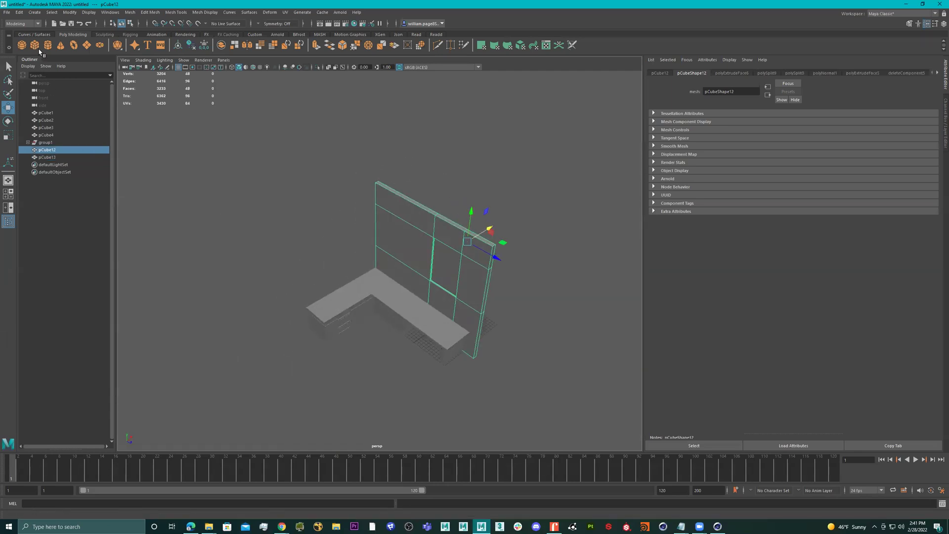
pyautogui.press('r')
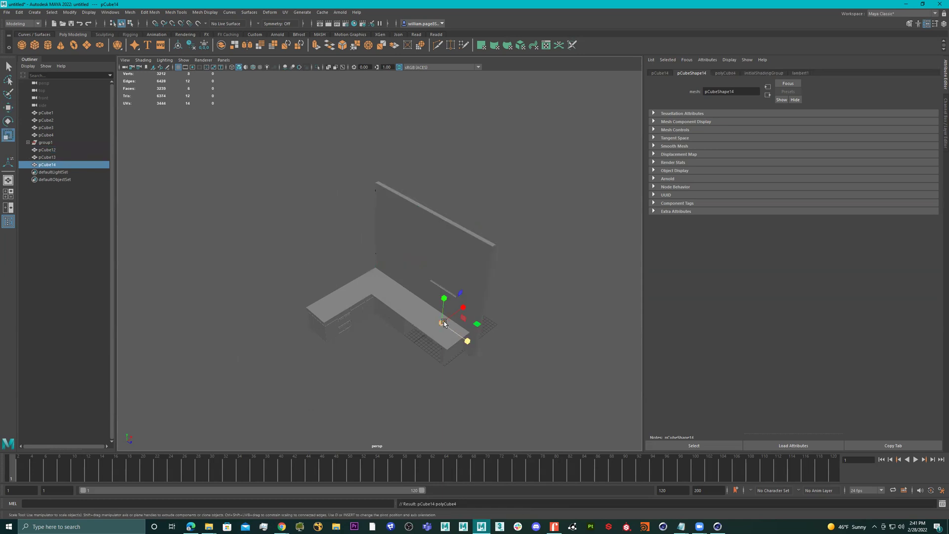
pyautogui.moveTo(438, 320); pyautogui.dragTo(561, 376)
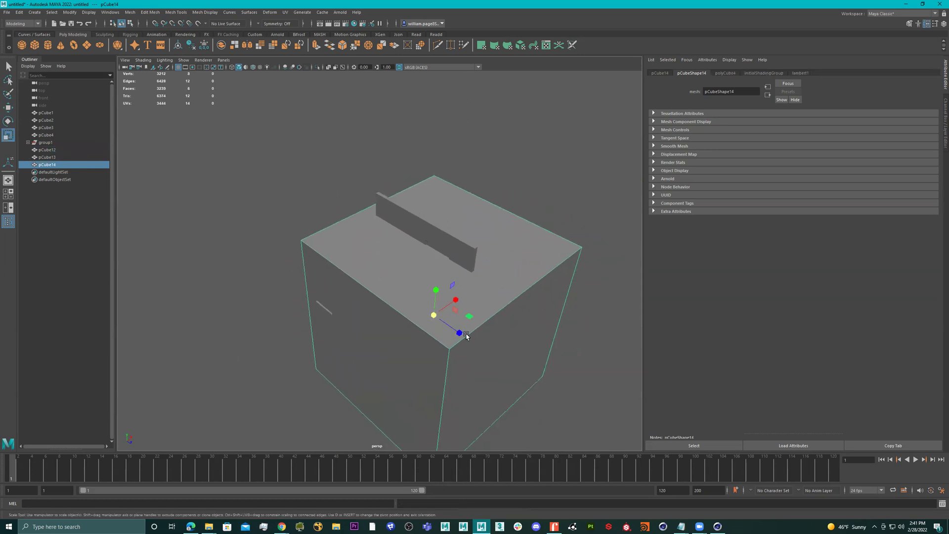
pyautogui.press('e')
pyautogui.press('w')
pyautogui.moveTo(460, 335); pyautogui.dragTo(311, 269)
pyautogui.press('Delete')
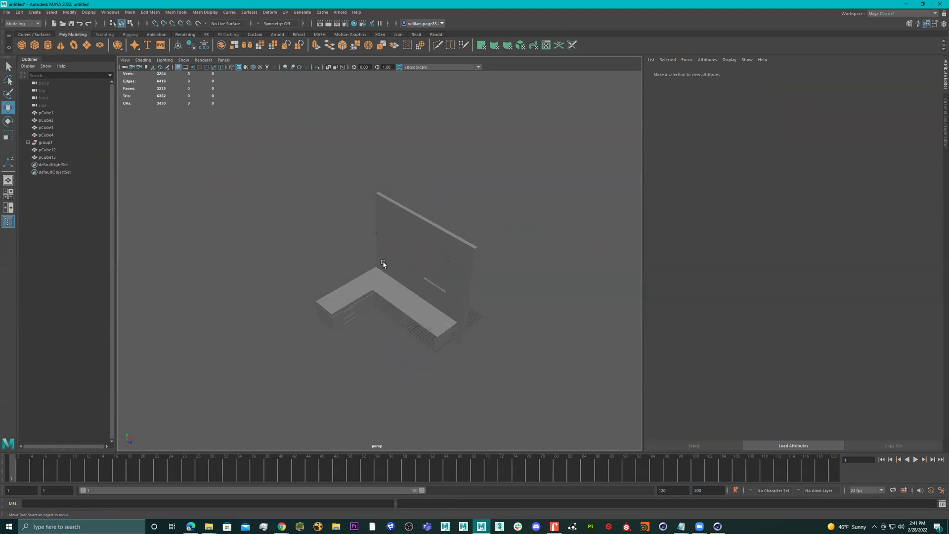
# Create a polygon plane, scale it up, and stand it upright as a back wall behind the desk's short wing.
pyautogui.press('r')
pyautogui.moveTo(433, 315); pyautogui.dragTo(551, 336)
pyautogui.click(723, 73)
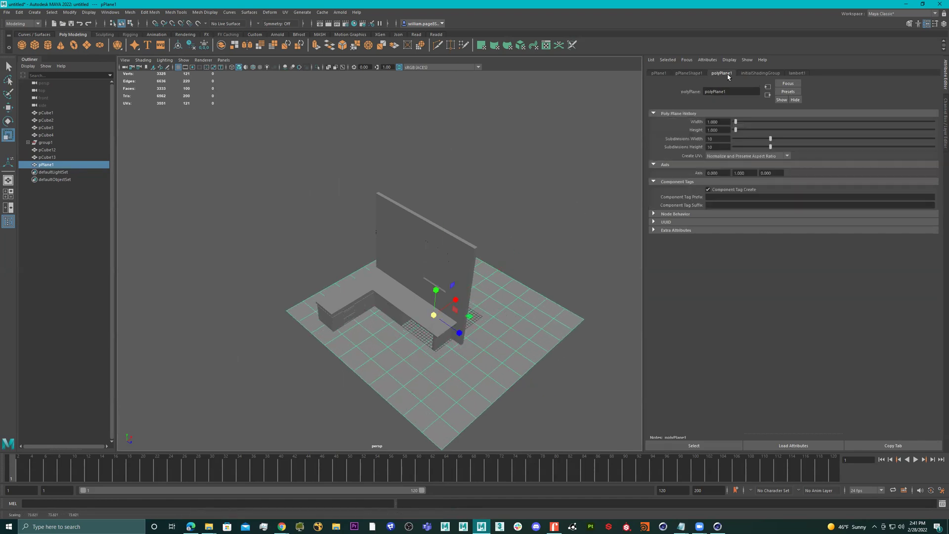
pyautogui.press('e')
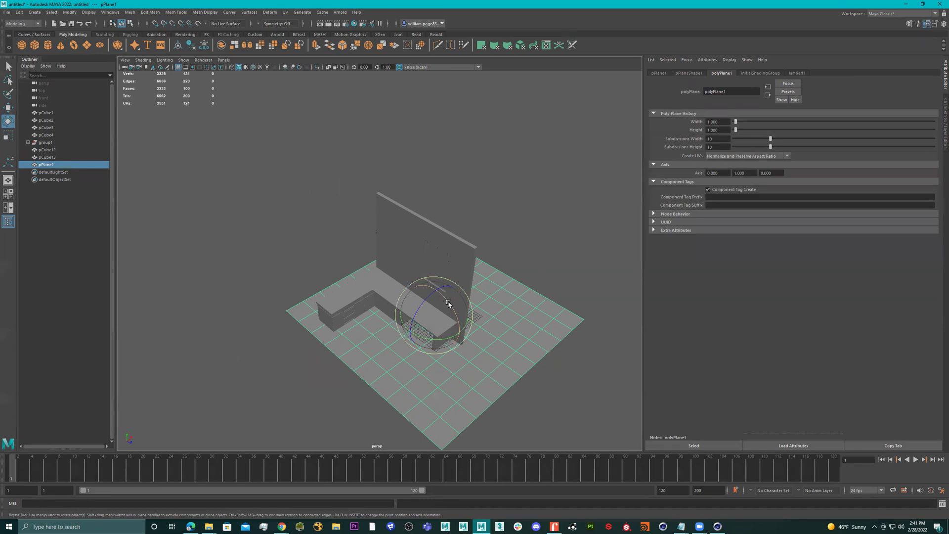
pyautogui.moveTo(448, 303); pyautogui.dragTo(398, 308)
pyautogui.press('w')
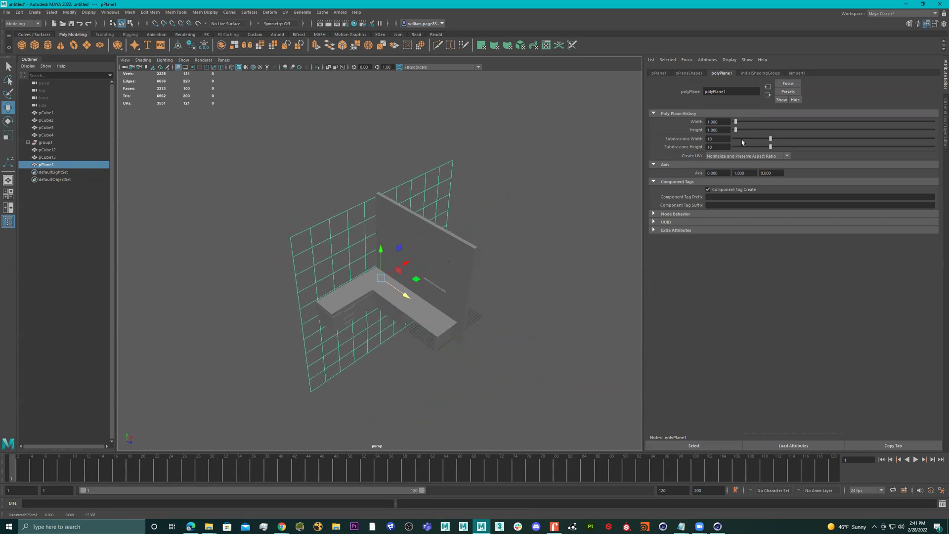
# Set the plane's width and height subdivisions to 1 and slide it sideways to meet the windowed wall at the desk corner.
pyautogui.moveTo(749, 141); pyautogui.dragTo(714, 148)
pyautogui.keyDown('alt'); pyautogui.moveTo(475, 222); pyautogui.dragTo(420, 240); pyautogui.keyUp('alt')
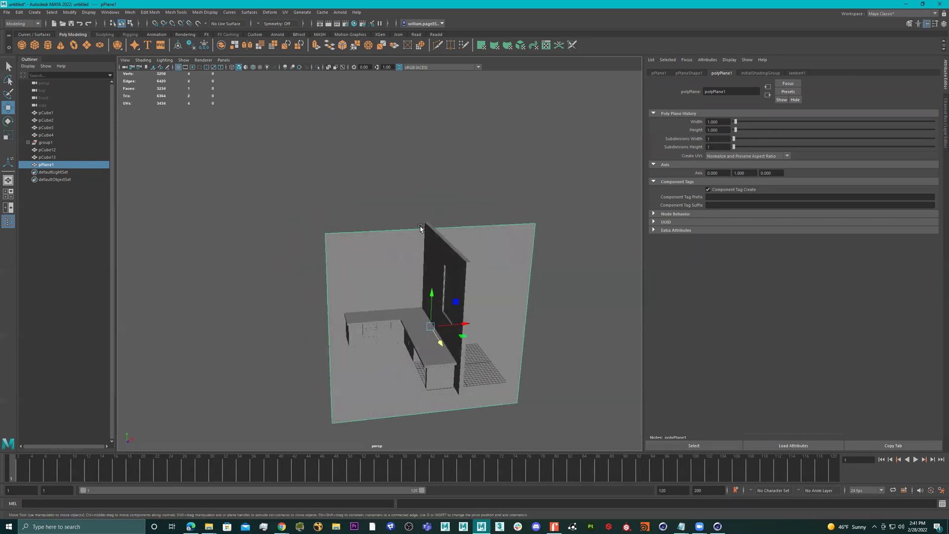
pyautogui.keyDown('alt'); pyautogui.moveTo(434, 297); pyautogui.dragTo(494, 324); pyautogui.keyUp('alt')
pyautogui.moveTo(402, 324); pyautogui.dragTo(375, 316)
pyautogui.click(536, 325)
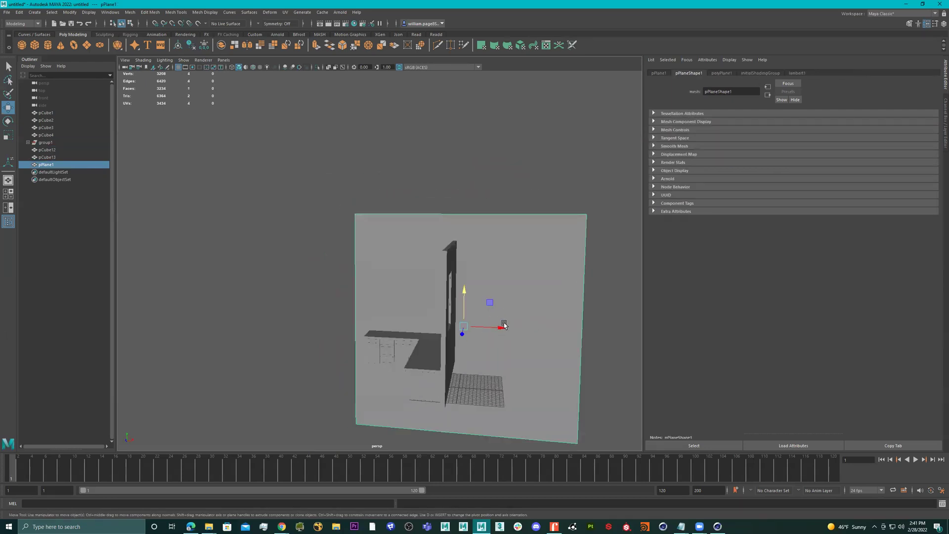
pyautogui.moveTo(503, 327); pyautogui.dragTo(341, 263)
# Raise the back wall plane's lower vertices to floor level and move its outer side inward to shorten the wall.
pyautogui.moveTo(336, 266); pyautogui.dragTo(158, 297, button='right')
pyautogui.moveTo(166, 301); pyautogui.dragTo(571, 437)
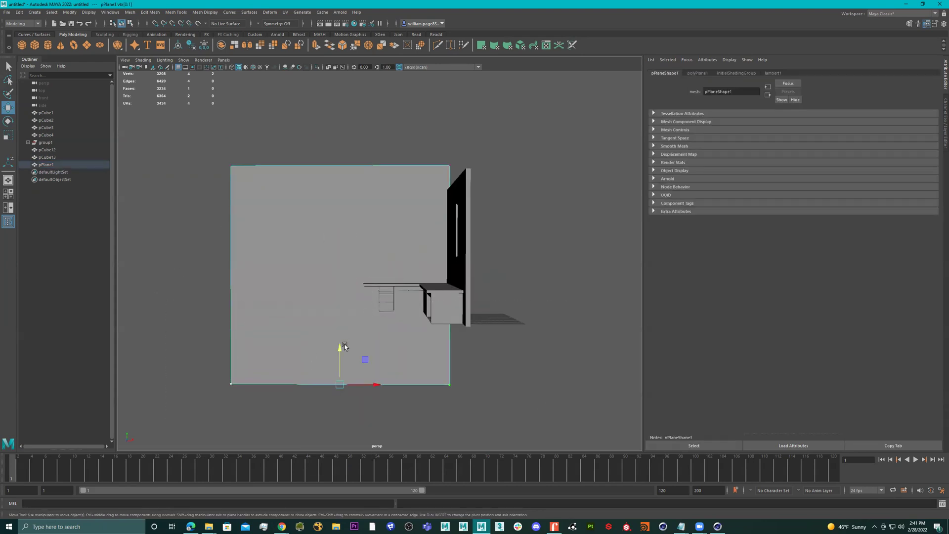
pyautogui.moveTo(342, 347); pyautogui.dragTo(330, 292)
pyautogui.keyDown('alt'); pyautogui.moveTo(330, 292); pyautogui.dragTo(349, 285); pyautogui.keyUp('alt')
pyautogui.keyDown('alt'); pyautogui.moveTo(426, 263); pyautogui.dragTo(447, 271); pyautogui.keyUp('alt')
pyautogui.moveTo(322, 149); pyautogui.dragTo(231, 378)
pyautogui.keyDown('alt'); pyautogui.moveTo(325, 284); pyautogui.dragTo(324, 238); pyautogui.keyUp('alt')
pyautogui.moveTo(303, 203); pyautogui.dragTo(367, 187)
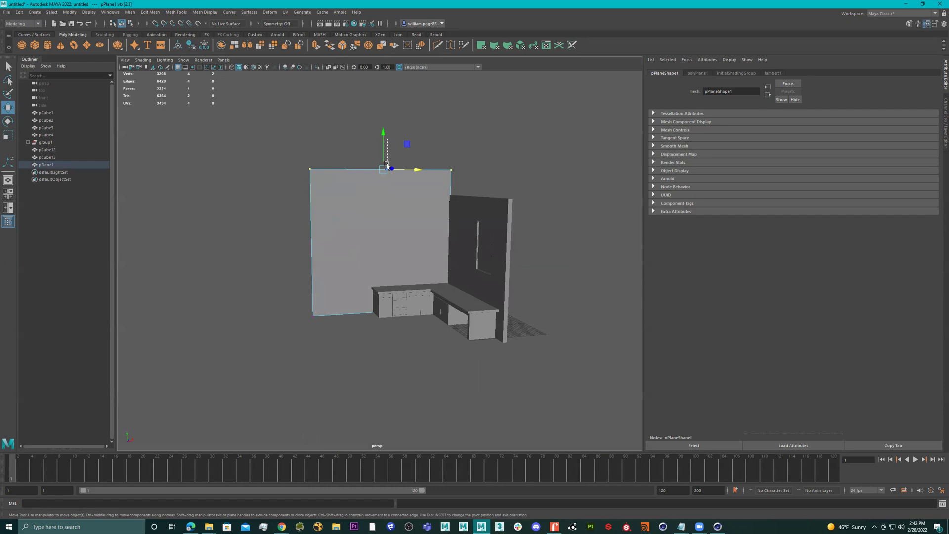
pyautogui.moveTo(478, 150); pyautogui.dragTo(250, 182)
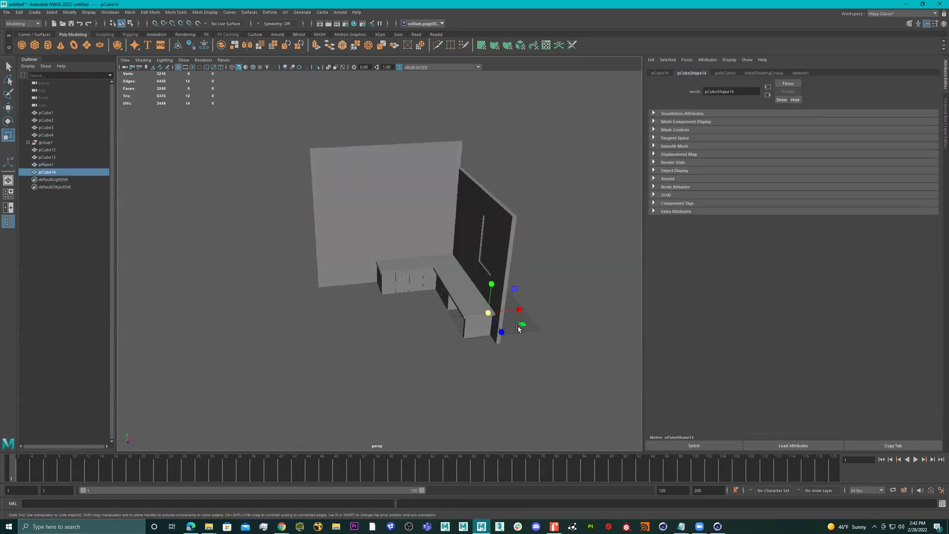
# Scale the new polygon cube into a tall box and place it beside the free end of the desk's short wing.
pyautogui.press('r')
pyautogui.moveTo(490, 314); pyautogui.dragTo(379, 257)
pyautogui.press('w')
pyautogui.press('e')
pyautogui.press('r')
pyautogui.moveTo(386, 324); pyautogui.dragTo(352, 304)
pyautogui.press('w')
pyautogui.keyDown('alt'); pyautogui.moveTo(353, 304); pyautogui.dragTo(375, 259); pyautogui.keyUp('alt')
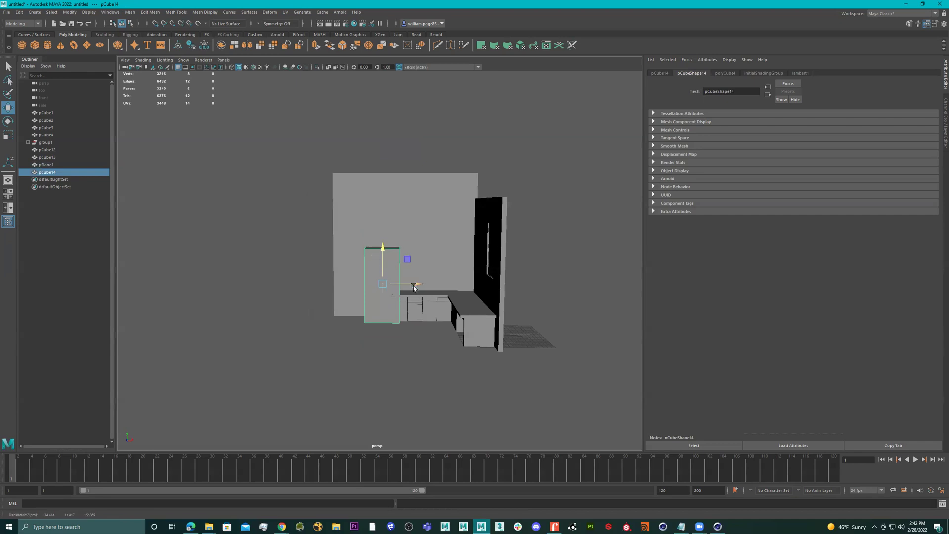
pyautogui.moveTo(414, 287); pyautogui.dragTo(390, 295)
# Bevel all edges of the tall box with a fraction of 0.15 and 3 segments, and return to object mode.
pyautogui.moveTo(359, 245); pyautogui.dragTo(337, 169, button='right')
pyautogui.moveTo(252, 170); pyautogui.dragTo(422, 331)
pyautogui.keyDown('alt'); pyautogui.moveTo(355, 290); pyautogui.dragTo(363, 293); pyautogui.keyUp('alt')
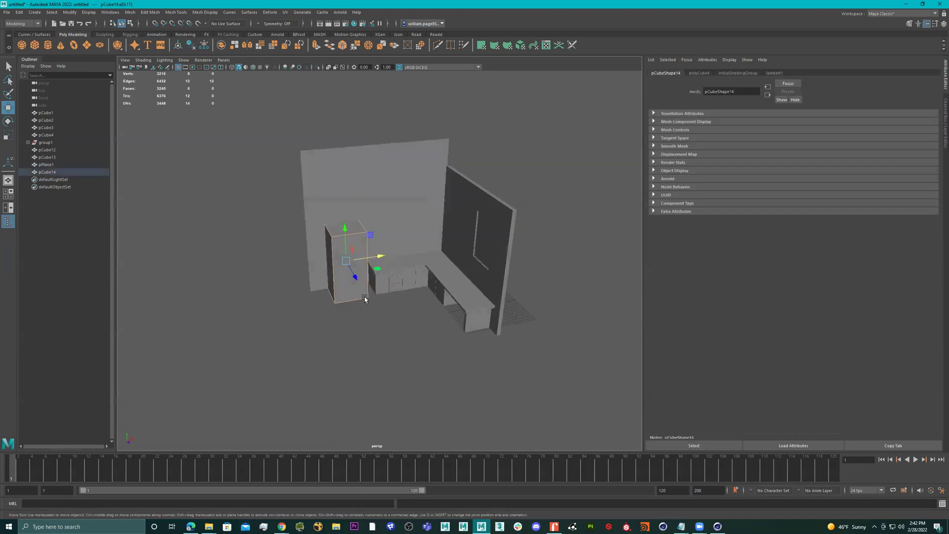
pyautogui.keyDown('shift'); pyautogui.moveTo(357, 262); pyautogui.dragTo(368, 252, button='right'); pyautogui.keyUp('shift')
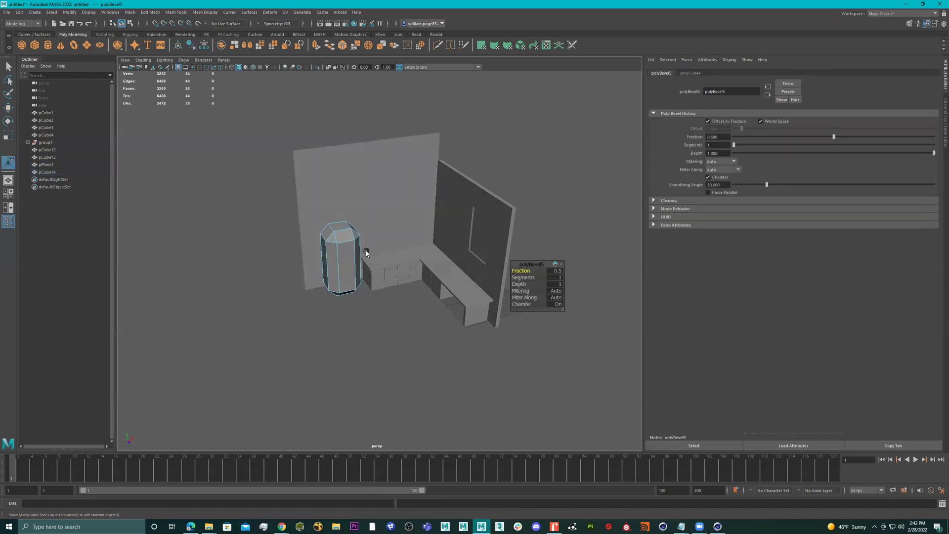
pyautogui.moveTo(520, 270)
pyautogui.mouseDown()
pyautogui.moveTo(503, 267)
pyautogui.moveTo(524, 271)
pyautogui.mouseUp()
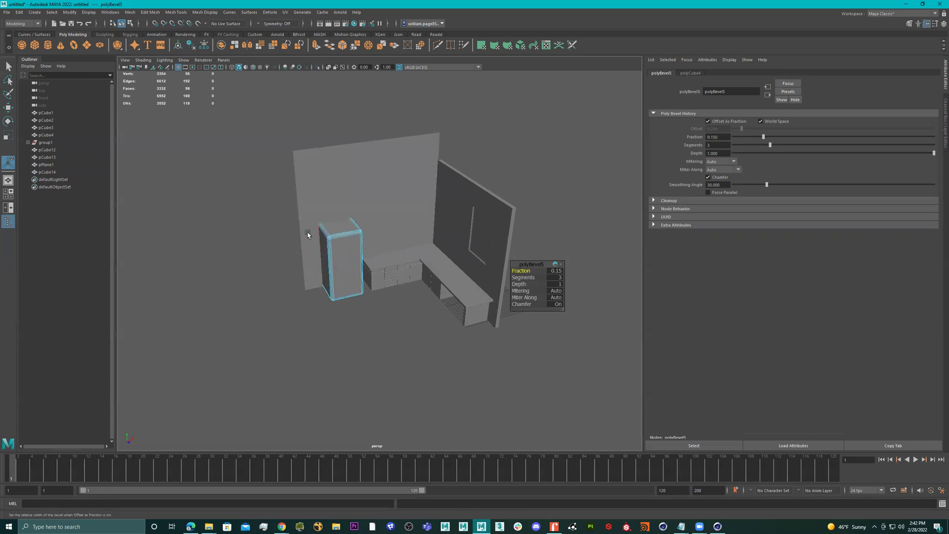
pyautogui.moveTo(357, 243); pyautogui.dragTo(394, 230, button='right')
pyautogui.keyDown('alt'); pyautogui.moveTo(396, 218); pyautogui.dragTo(447, 215); pyautogui.keyUp('alt')
pyautogui.keyDown('alt'); pyautogui.moveTo(356, 236); pyautogui.dragTo(305, 283); pyautogui.keyUp('alt')
pyautogui.press('w')
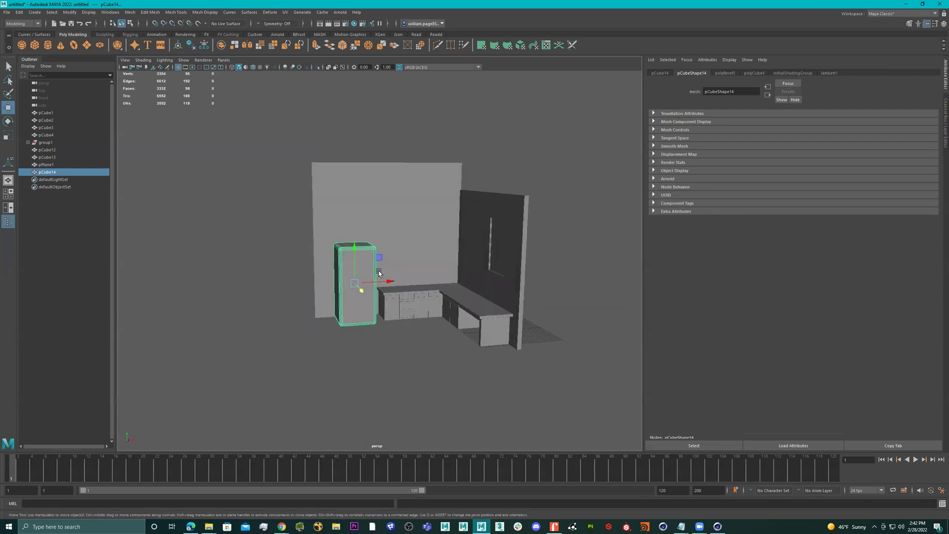
pyautogui.keyDown('alt'); pyautogui.moveTo(385, 274); pyautogui.dragTo(396, 263); pyautogui.keyUp('alt')
pyautogui.scroll(3, 347, 271)
pyautogui.moveTo(364, 250); pyautogui.dragTo(453, 196, button='right')
# Lower the back wall plane's upper vertices to match the windowed wall's height and return to object mode.
pyautogui.scroll(-3, 414, 196)
pyautogui.keyDown('alt'); pyautogui.moveTo(414, 196); pyautogui.dragTo(409, 182); pyautogui.keyUp('alt')
pyautogui.click(408, 183)
pyautogui.moveTo(408, 184); pyautogui.dragTo(295, 171, button='right')
pyautogui.moveTo(282, 137); pyautogui.dragTo(491, 180)
pyautogui.moveTo(404, 142)
pyautogui.mouseDown()
pyautogui.moveTo(406, 168)
pyautogui.moveTo(470, 206)
pyautogui.mouseUp()
pyautogui.hotkey('alt', 'x')
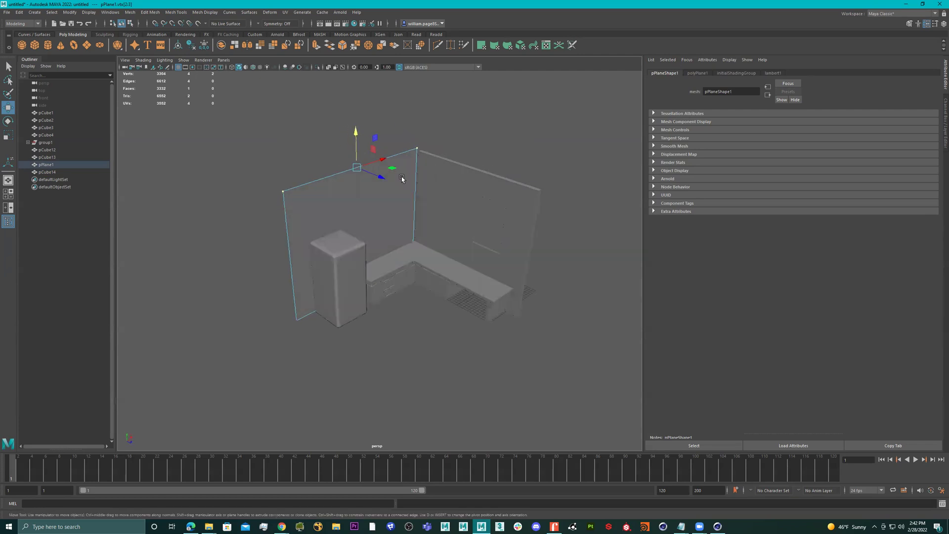
pyautogui.rightClick(370, 185)
pyautogui.click(407, 173)
pyautogui.moveTo(347, 285); pyautogui.dragTo(348, 285, button='middle')
pyautogui.keyDown('alt'); pyautogui.moveTo(378, 278); pyautogui.dragTo(380, 283); pyautogui.keyUp('alt')
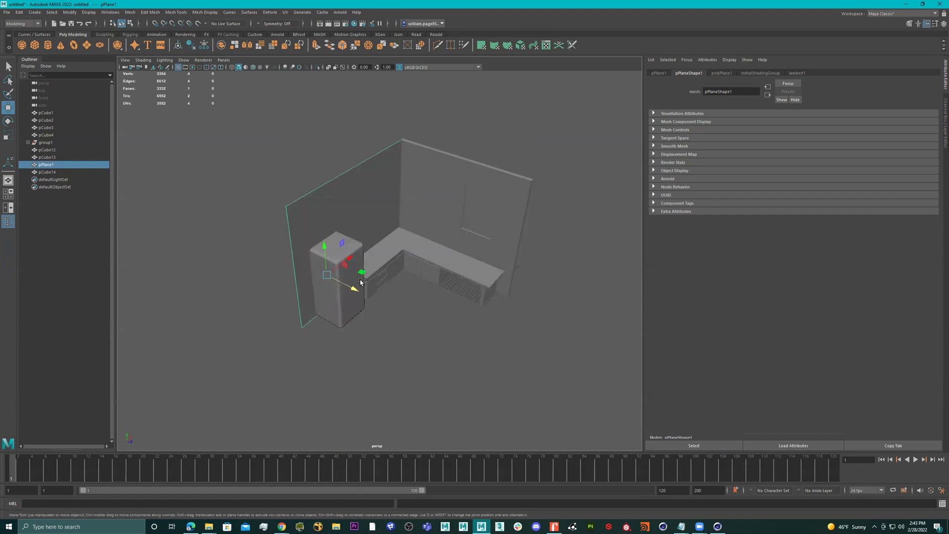
# Extrude the back wall's face to give the wall thickness, and reverse the wall's face normals.
pyautogui.hotkey('ctrl', 'e')
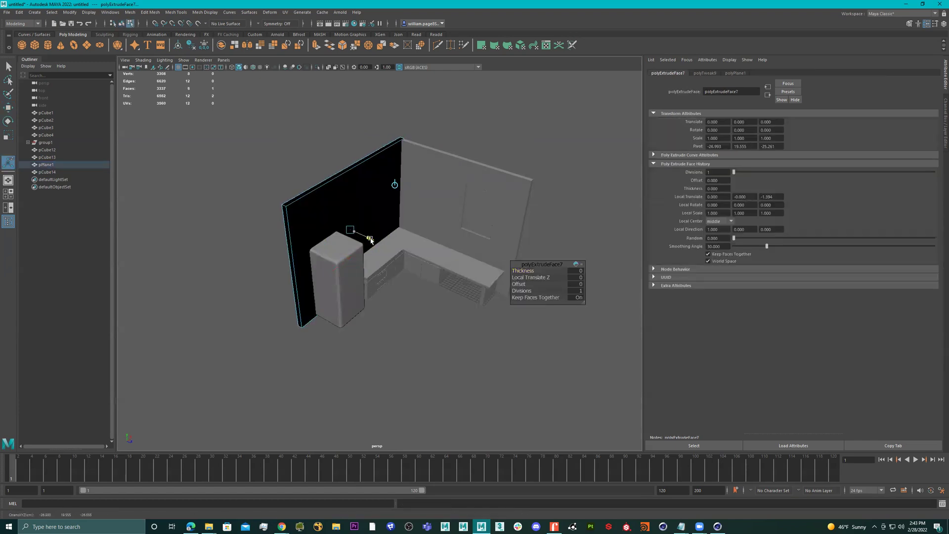
pyautogui.moveTo(371, 240); pyautogui.dragTo(372, 241)
pyautogui.click(348, 231)
pyautogui.press('q')
pyautogui.click(332, 211)
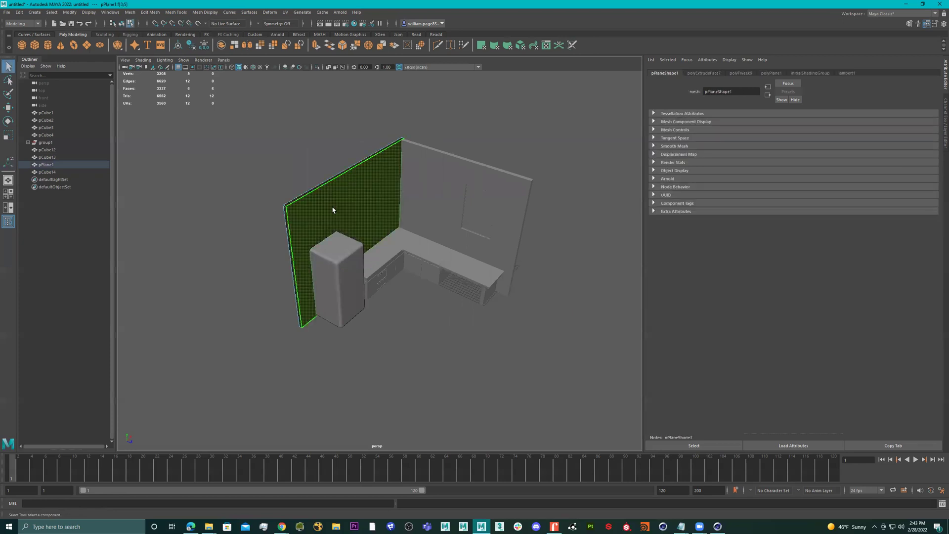
pyautogui.keyDown('shift'); pyautogui.moveTo(333, 207); pyautogui.dragTo(438, 157, button='right'); pyautogui.keyUp('shift')
pyautogui.press('w')
pyautogui.click(520, 112)
# Select the L-shaped tabletop in a close view from inside the room.
pyautogui.keyDown('alt'); pyautogui.moveTo(520, 113); pyautogui.dragTo(476, 209); pyautogui.keyUp('alt')
pyautogui.keyDown('alt'); pyautogui.moveTo(460, 243); pyautogui.dragTo(428, 235); pyautogui.keyUp('alt')
pyautogui.keyDown('alt'); pyautogui.moveTo(428, 236); pyautogui.dragTo(535, 260, button='right'); pyautogui.keyUp('alt')
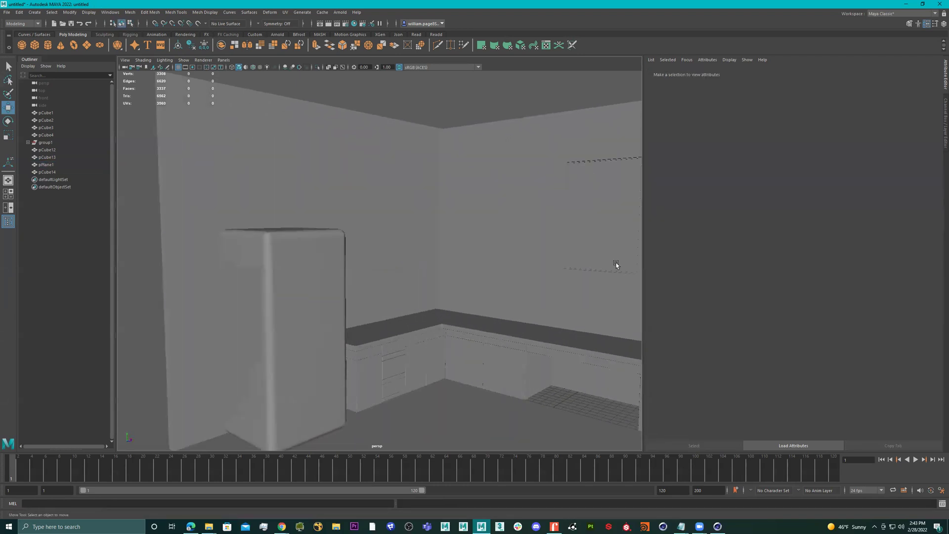
pyautogui.keyDown('alt'); pyautogui.moveTo(535, 259); pyautogui.dragTo(404, 200, button='middle'); pyautogui.keyUp('alt')
pyautogui.click(544, 310)
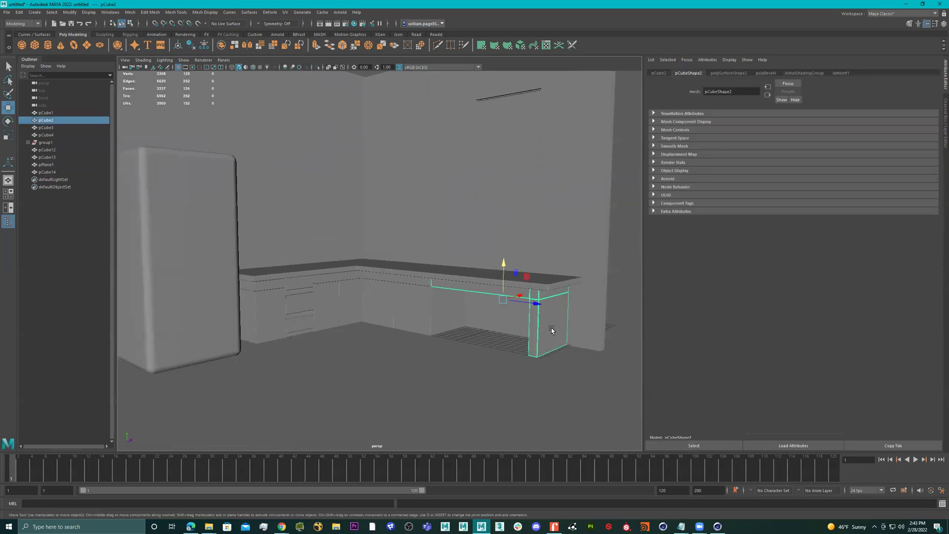
pyautogui.click(434, 278)
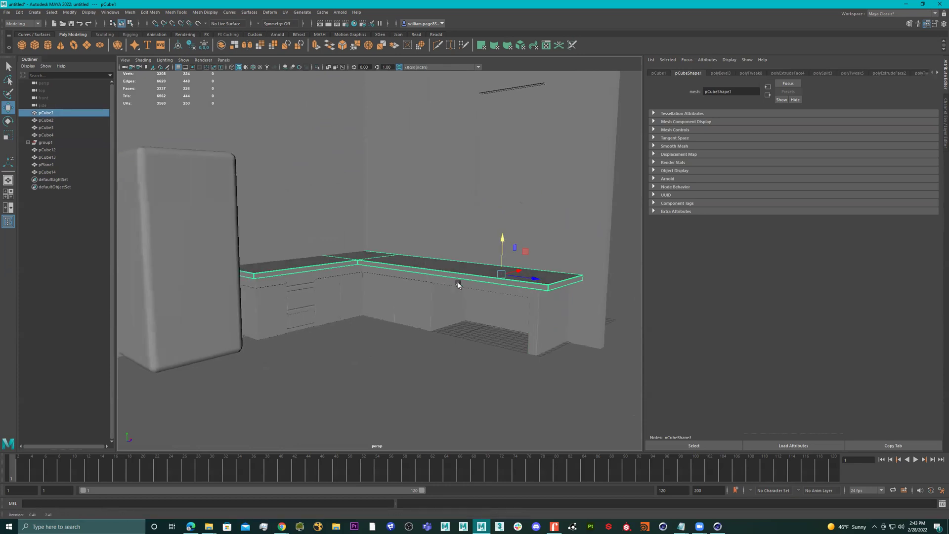